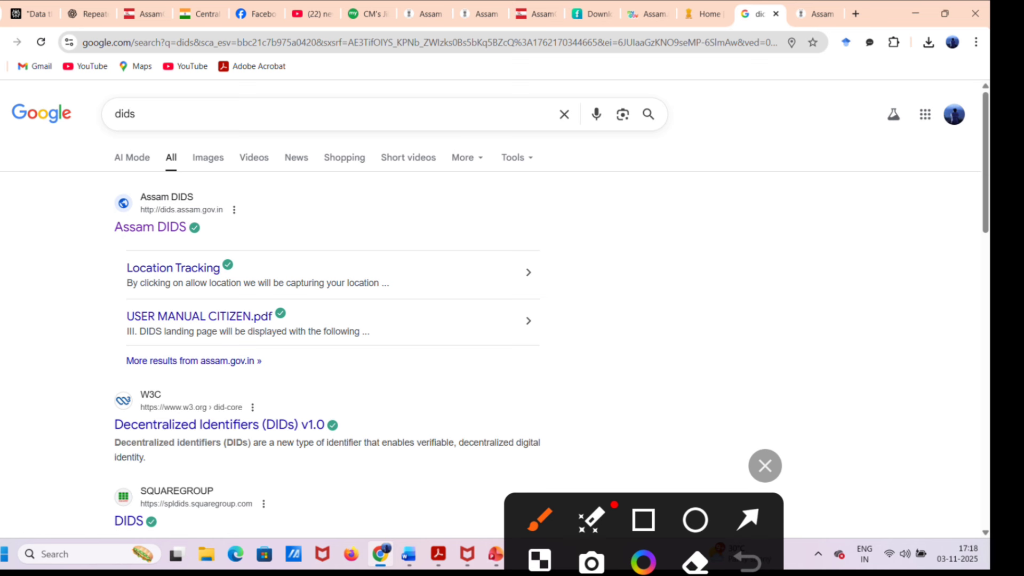
# - Circle the Assam DIDS search result, the welcome dialog's language choice and the district dialog's Continue button in red freehand strokes
pyautogui.moveTo(278, 193)
pyautogui.mouseDown()
pyautogui.moveTo(74, 243)
pyautogui.moveTo(291, 180)
pyautogui.mouseUp()
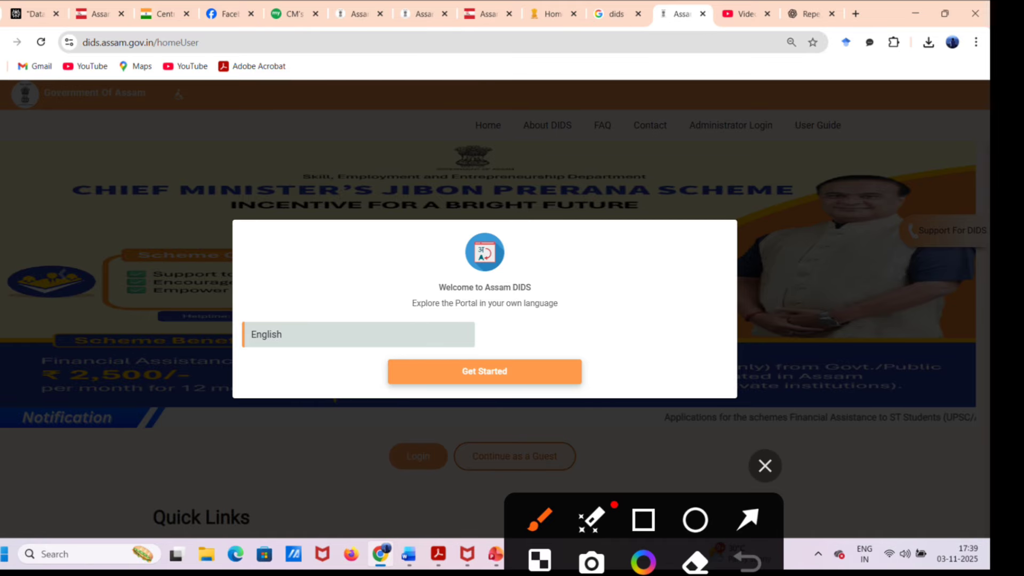
pyautogui.moveTo(597, 332)
pyautogui.mouseDown()
pyautogui.moveTo(385, 325)
pyautogui.moveTo(637, 343)
pyautogui.moveTo(552, 330)
pyautogui.mouseUp()
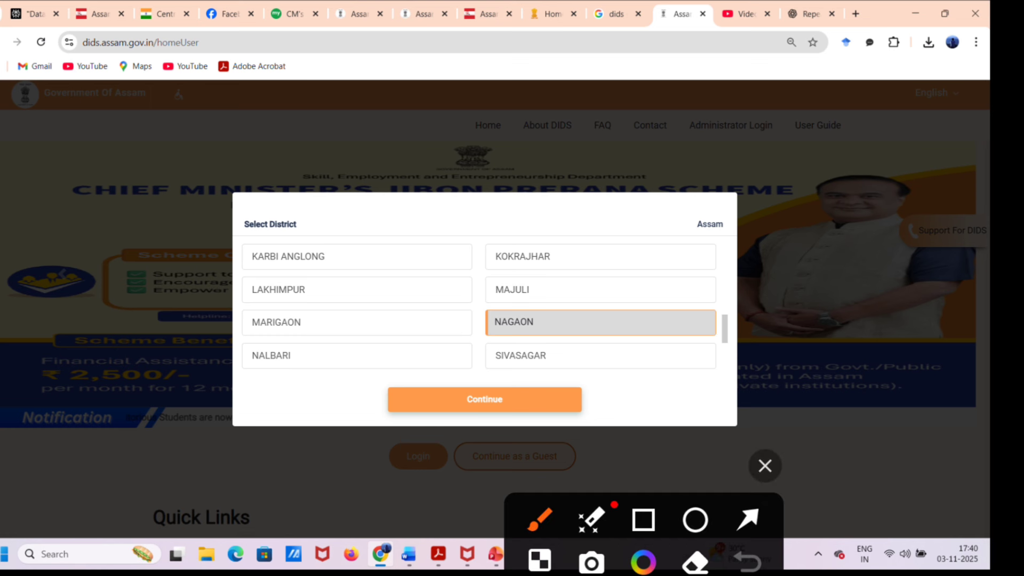
pyautogui.moveTo(602, 384)
pyautogui.mouseDown()
pyautogui.moveTo(453, 348)
pyautogui.moveTo(625, 350)
pyautogui.mouseUp()
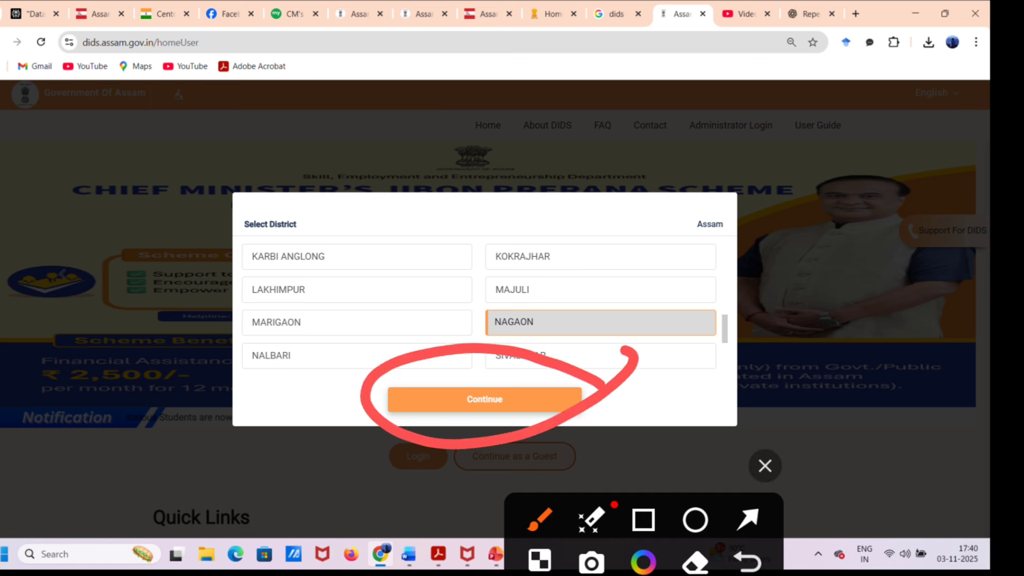
pyautogui.click(765, 466)
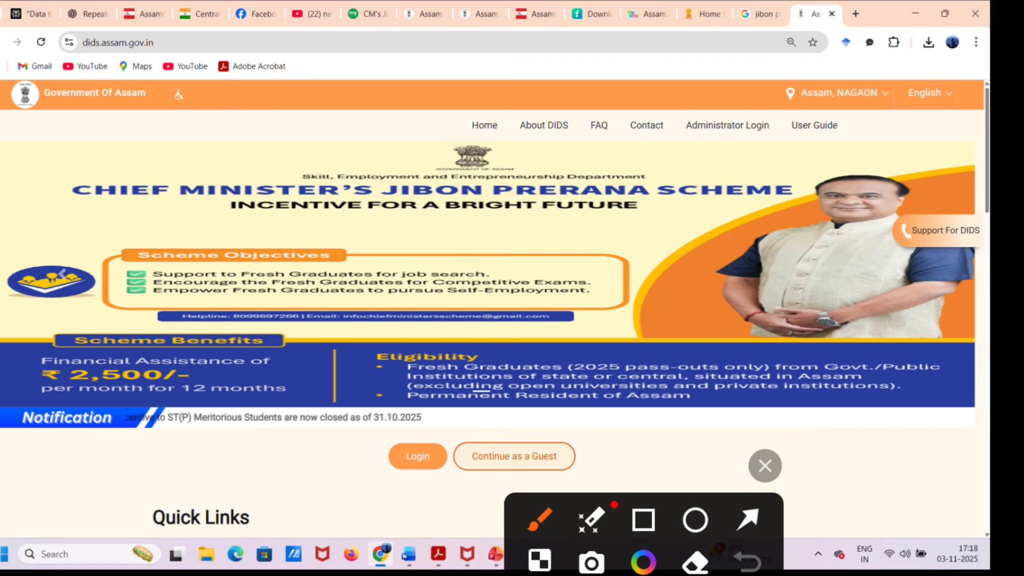
# - Circle the Login and Continue as a Guest options in red and add an arrow pointing at Login
pyautogui.moveTo(520, 422)
pyautogui.mouseDown()
pyautogui.moveTo(336, 459)
pyautogui.moveTo(632, 480)
pyautogui.moveTo(493, 388)
pyautogui.mouseUp()
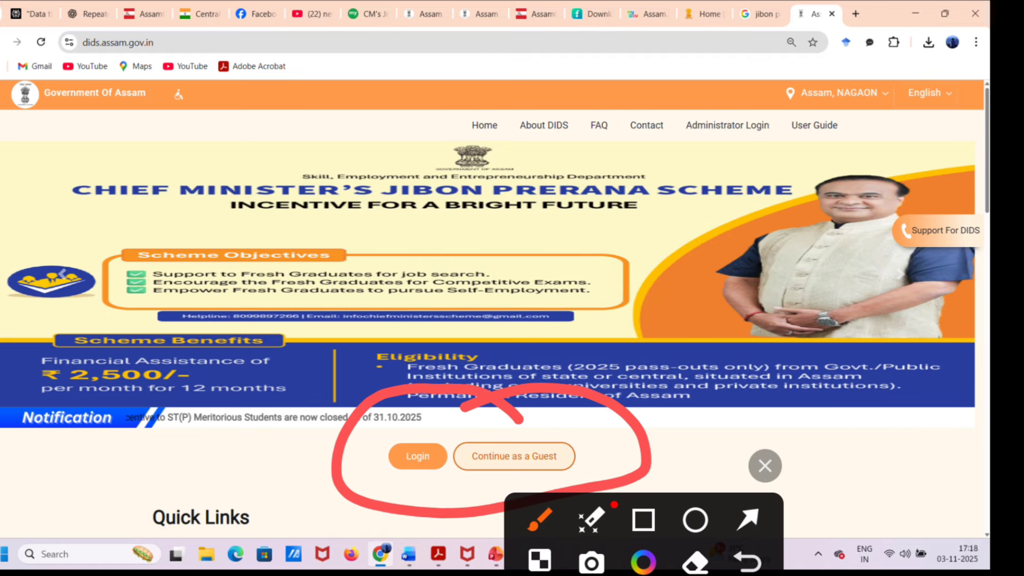
pyautogui.click(748, 519)
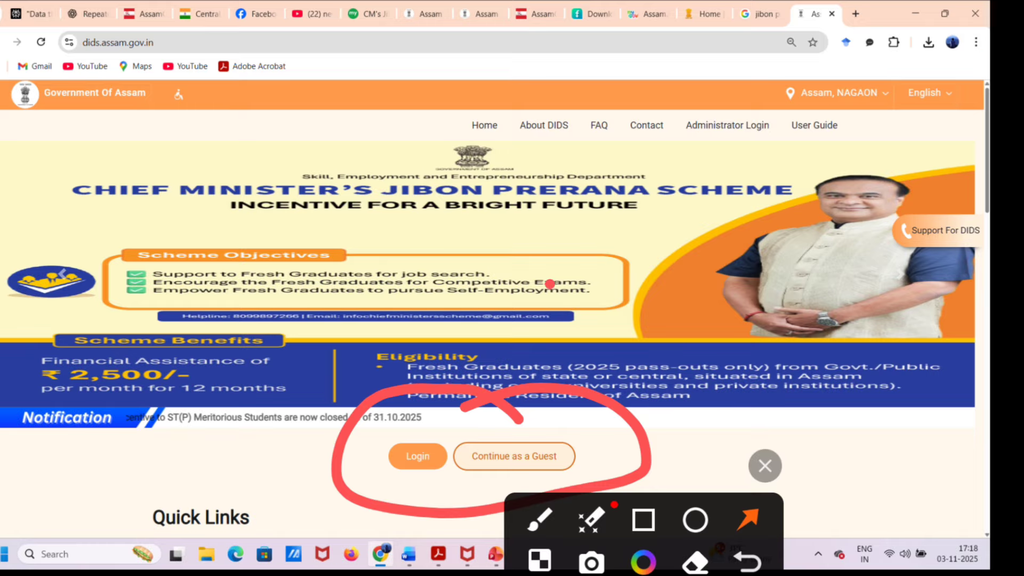
pyautogui.moveTo(549, 283); pyautogui.dragTo(427, 426)
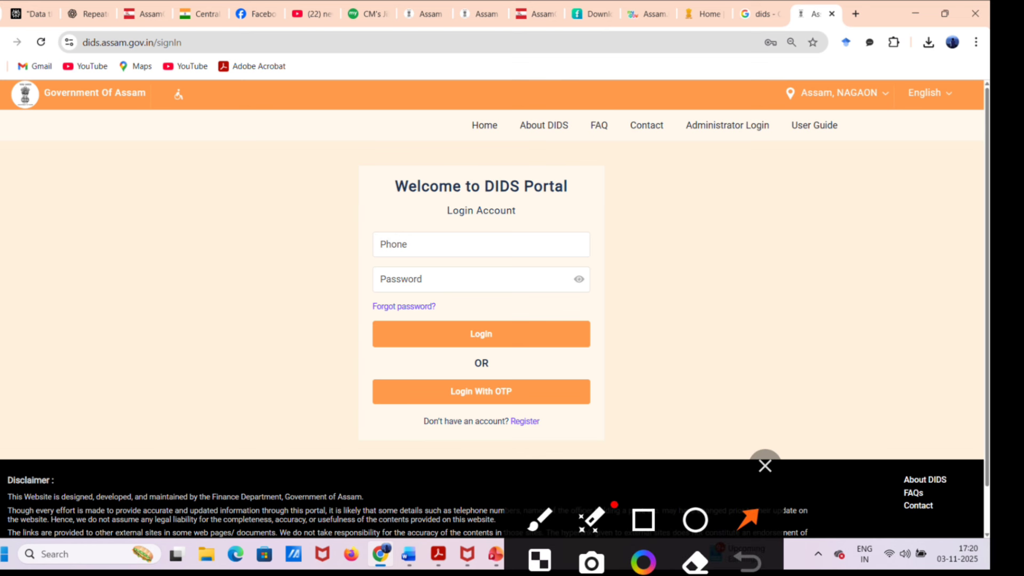
# - Point red arrows at the login form's Register link and at the registration form's Phone field, consent checkbox and Request OTP
pyautogui.moveTo(688, 373); pyautogui.dragTo(545, 415)
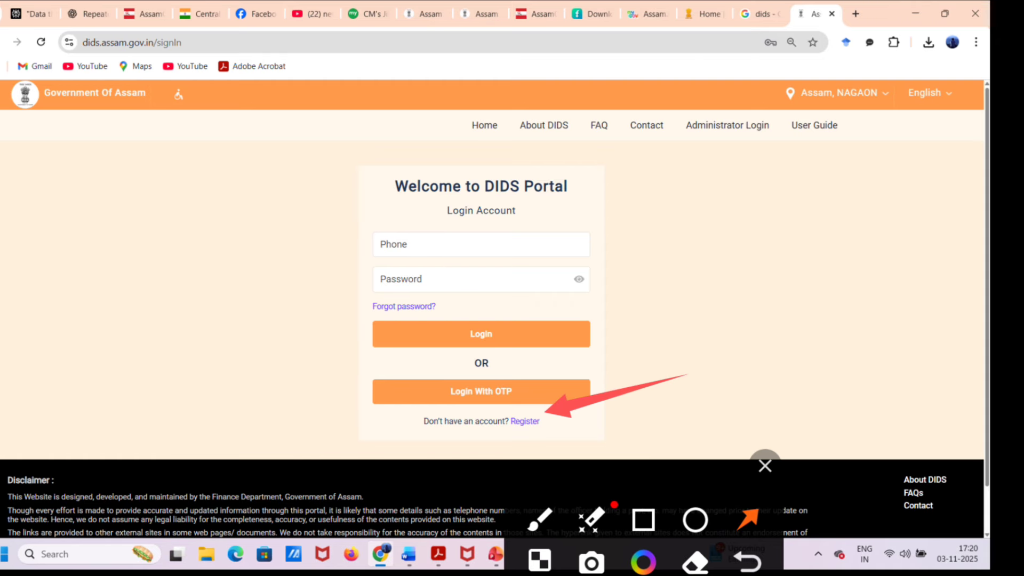
pyautogui.click(764, 466)
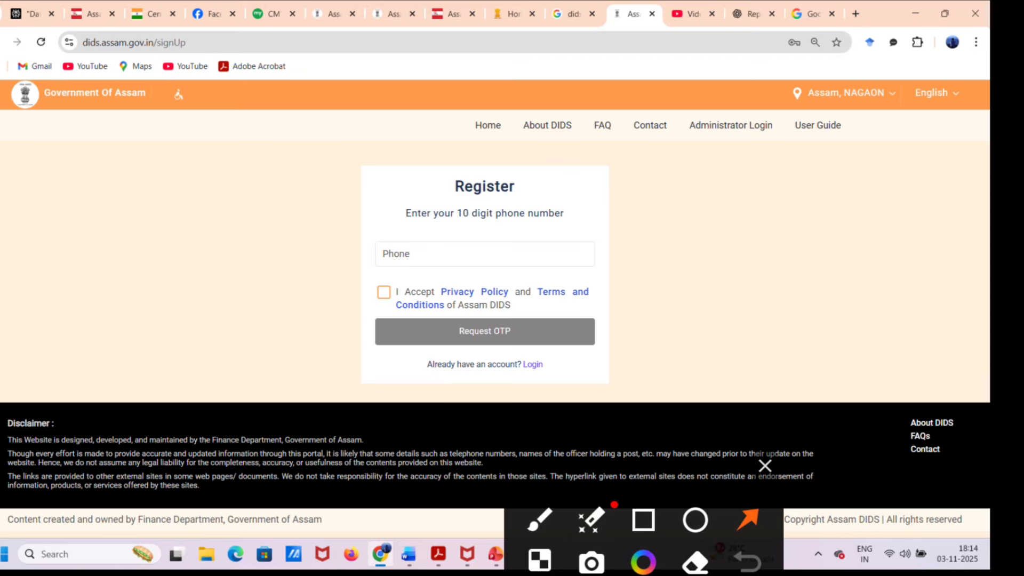
pyautogui.moveTo(700, 219); pyautogui.dragTo(603, 248)
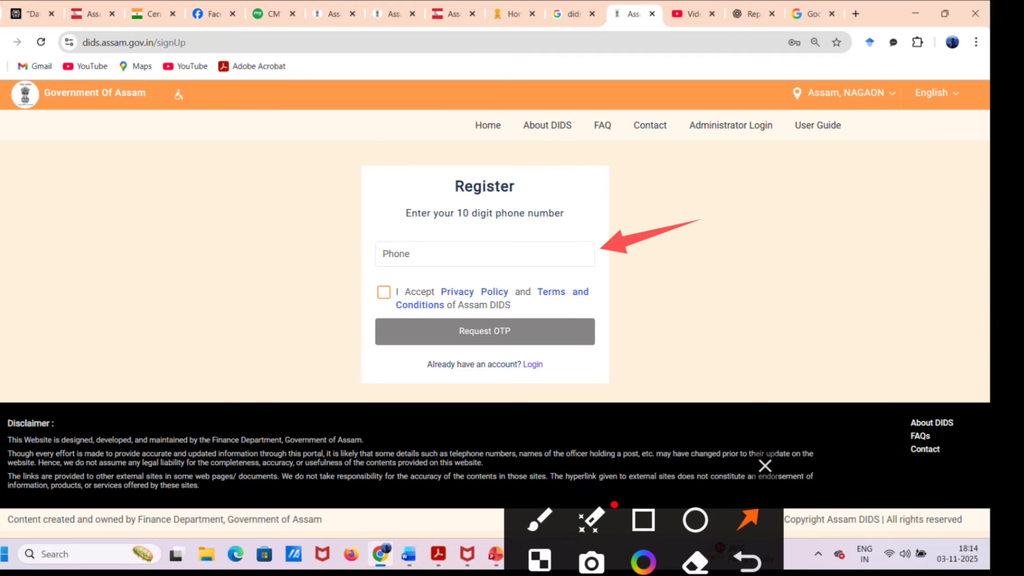
pyautogui.moveTo(289, 294); pyautogui.dragTo(362, 298)
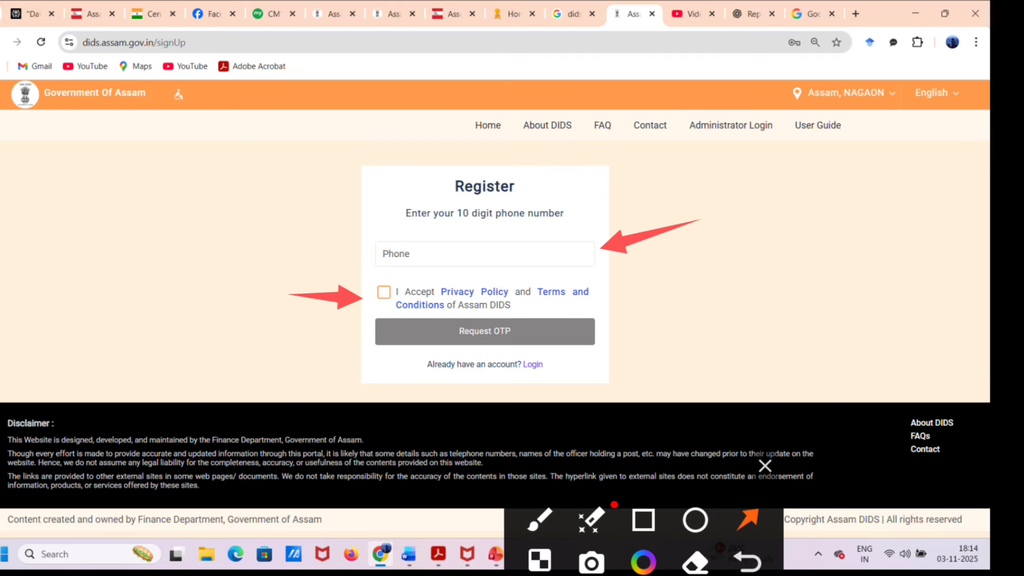
pyautogui.moveTo(744, 291); pyautogui.dragTo(608, 326)
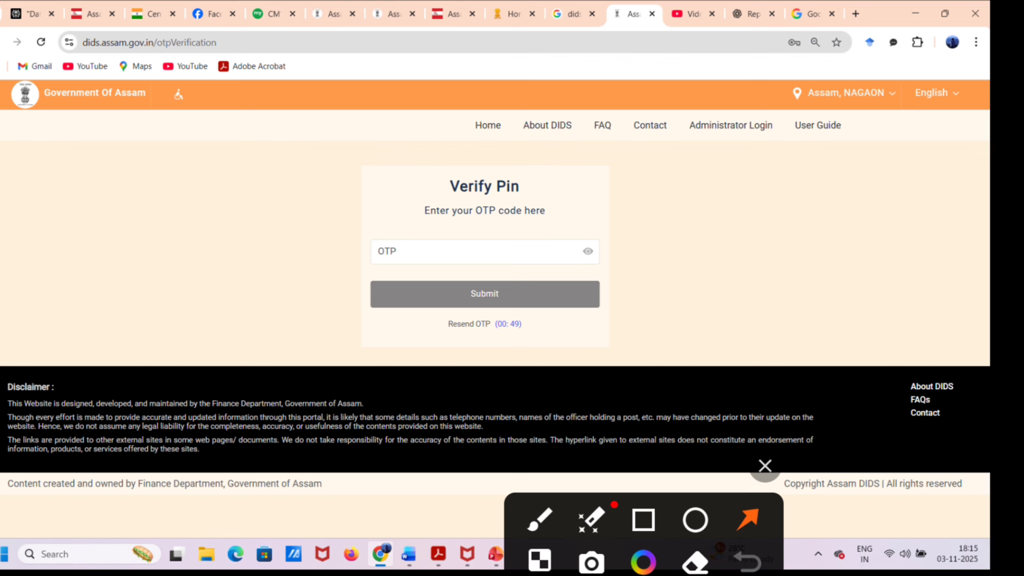
# - Mark the OTP field and its Submit button, plus the New Password and Confirm Password fields, with red arrows
pyautogui.moveTo(682, 180); pyautogui.dragTo(564, 240)
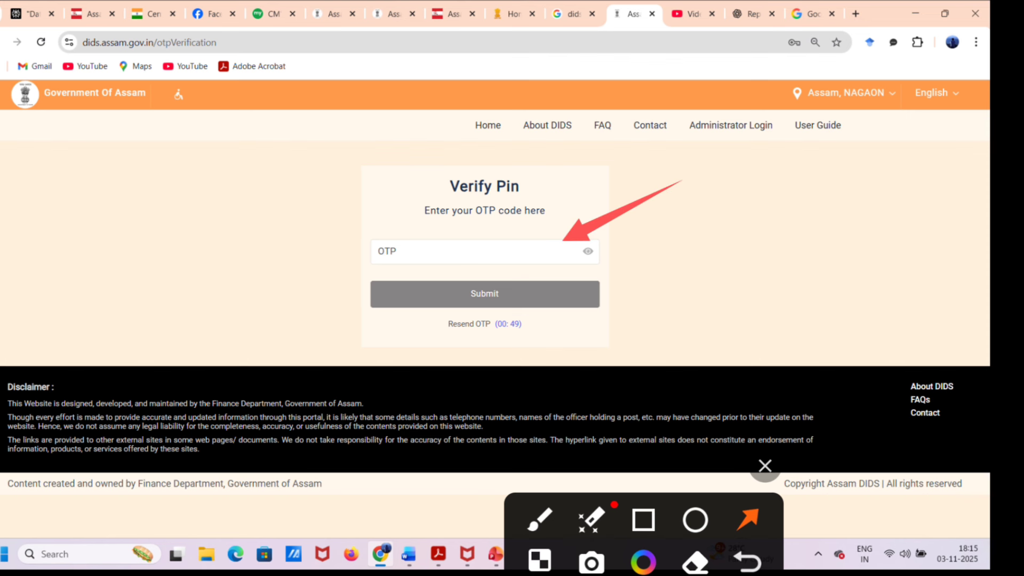
pyautogui.moveTo(739, 262); pyautogui.dragTo(613, 294)
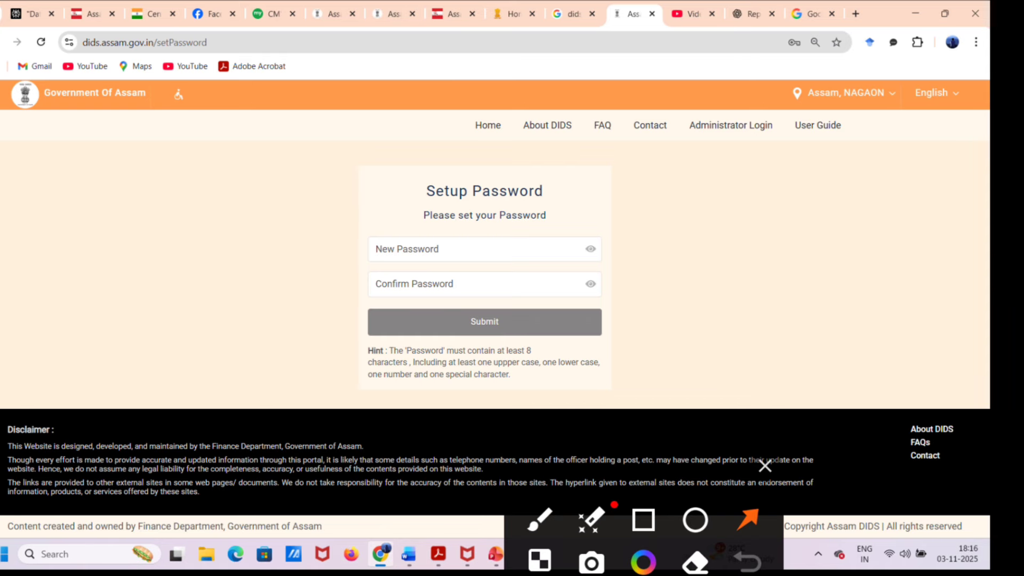
pyautogui.moveTo(693, 185); pyautogui.dragTo(564, 252)
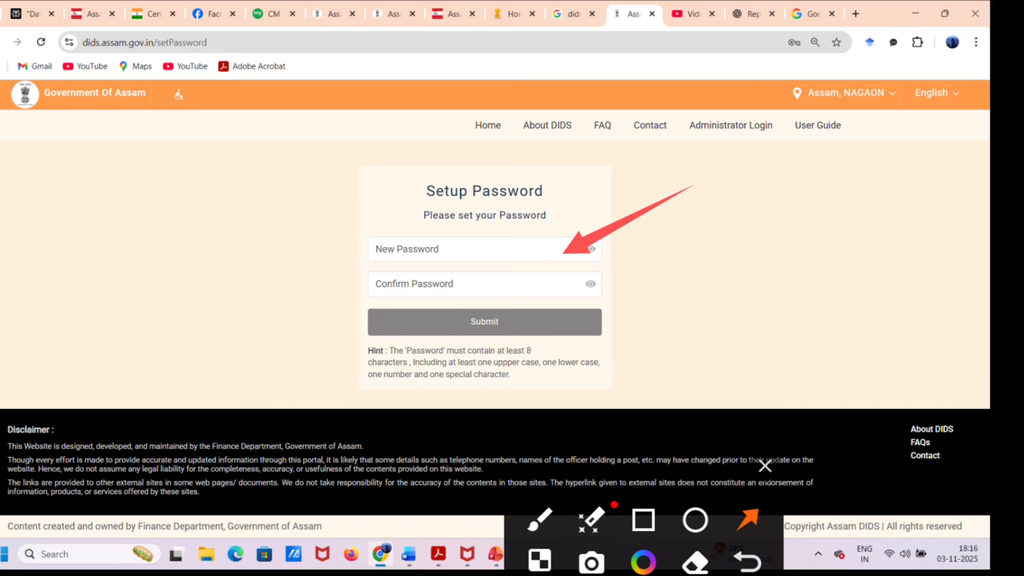
pyautogui.moveTo(706, 268); pyautogui.dragTo(566, 288)
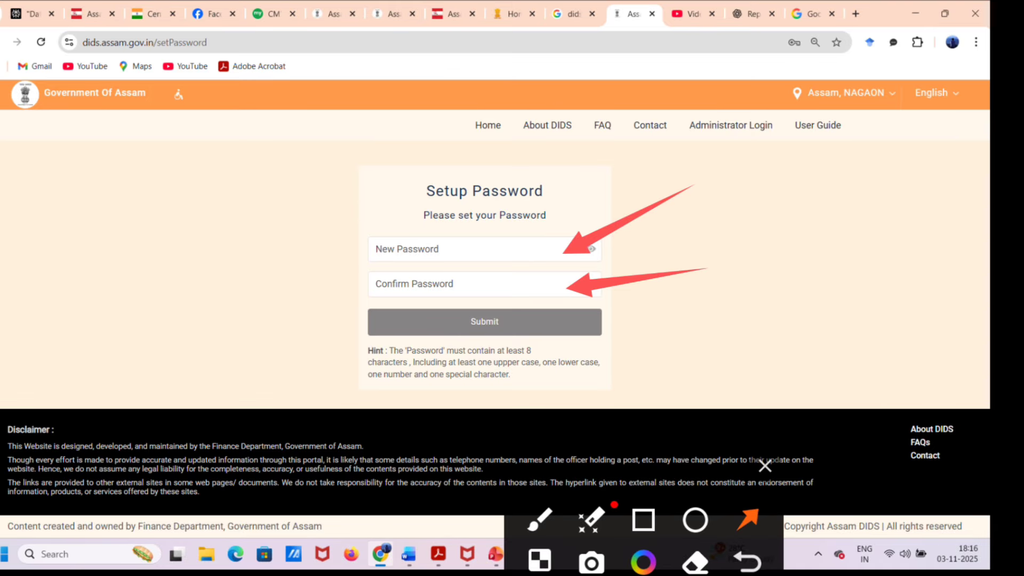
pyautogui.click(765, 466)
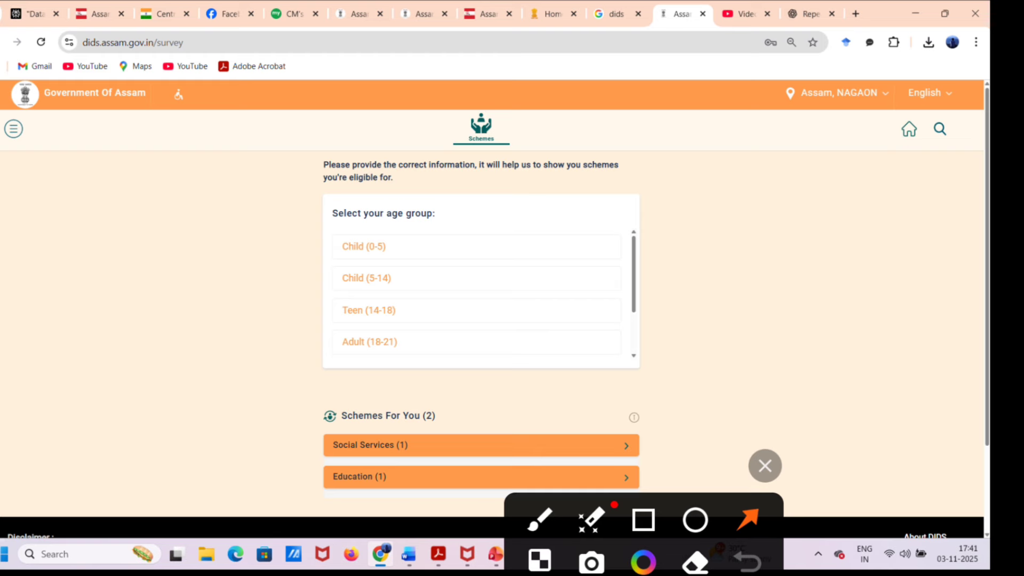
# - Point an arrow at the Adult (18-21) age group and frame the religion, category and differently abled questions with rectangles
pyautogui.moveTo(624, 262); pyautogui.dragTo(413, 351)
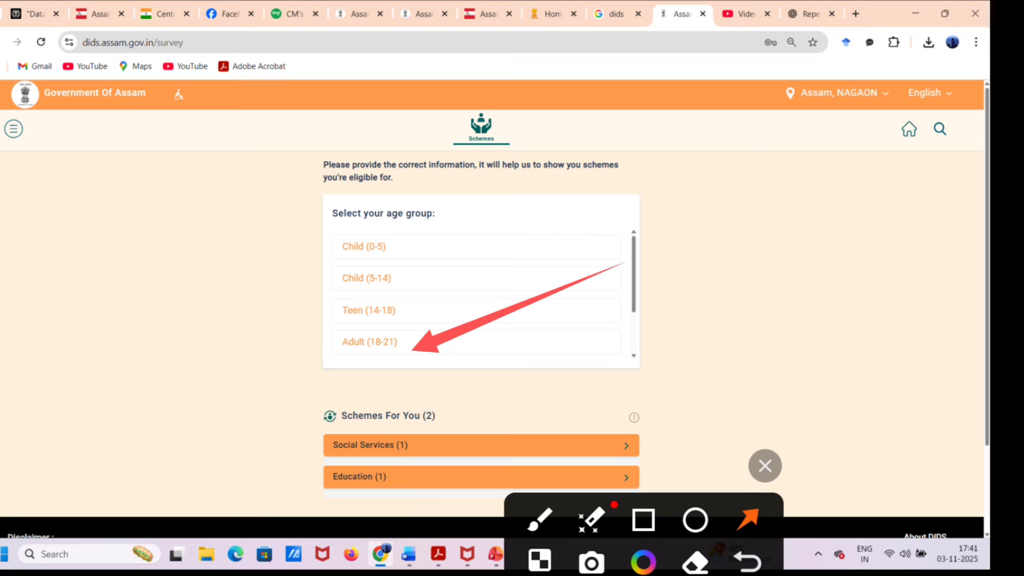
pyautogui.click(765, 466)
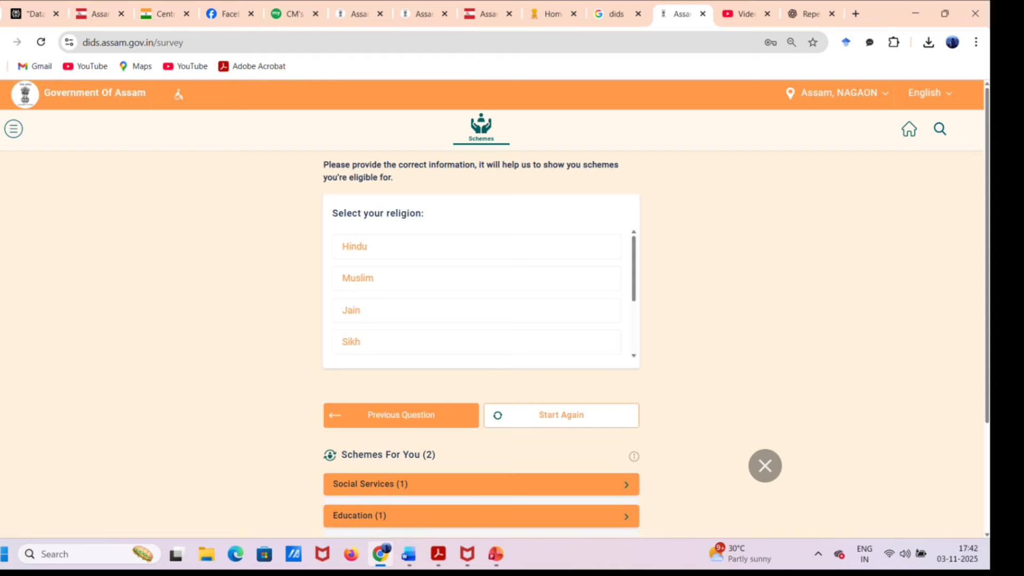
pyautogui.click(643, 520)
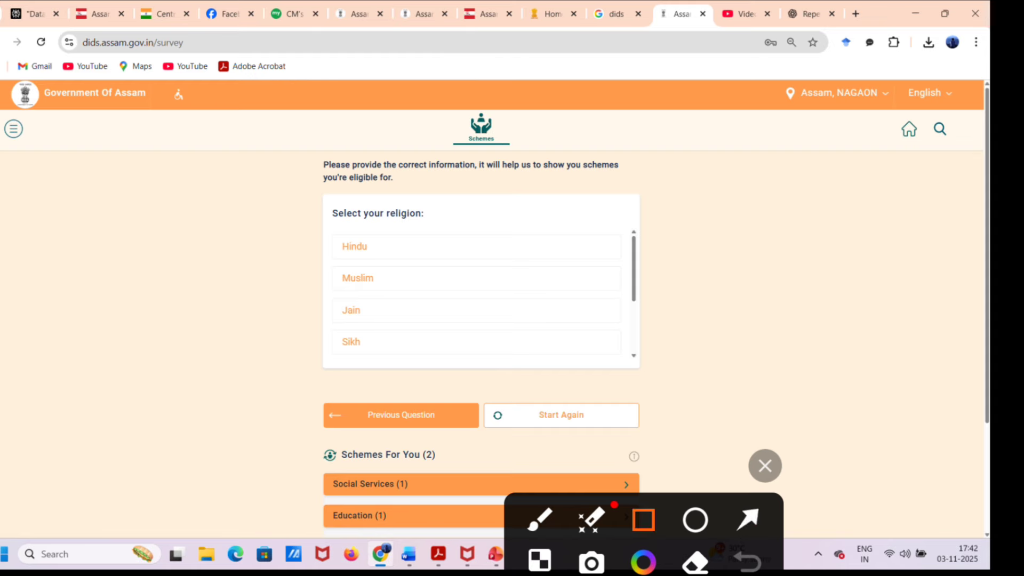
pyautogui.moveTo(295, 191)
pyautogui.mouseDown()
pyautogui.moveTo(356, 276)
pyautogui.moveTo(528, 397)
pyautogui.moveTo(577, 382)
pyautogui.mouseUp()
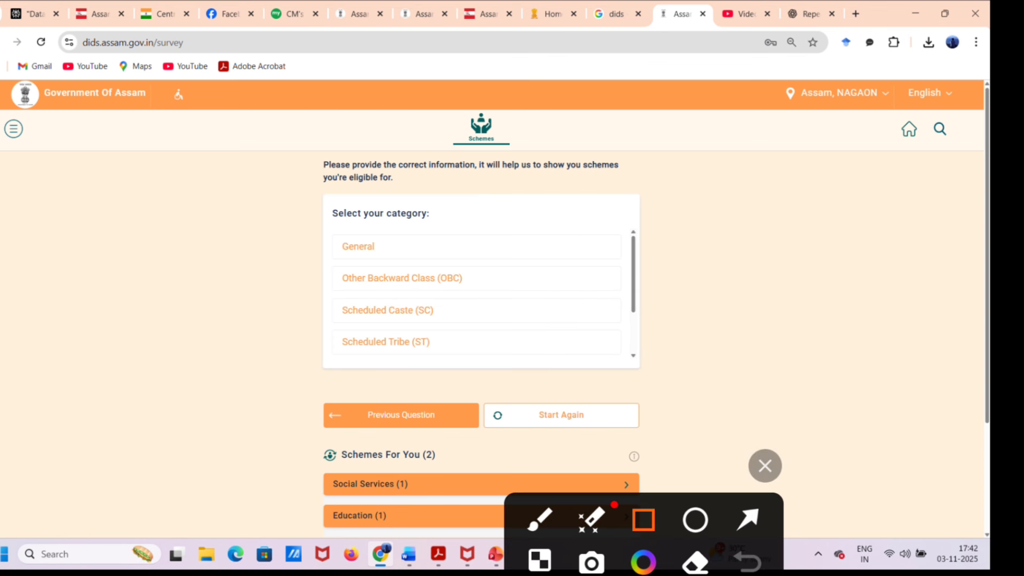
pyautogui.moveTo(286, 188)
pyautogui.mouseDown()
pyautogui.moveTo(542, 421)
pyautogui.moveTo(560, 418)
pyautogui.moveTo(543, 392)
pyautogui.mouseUp()
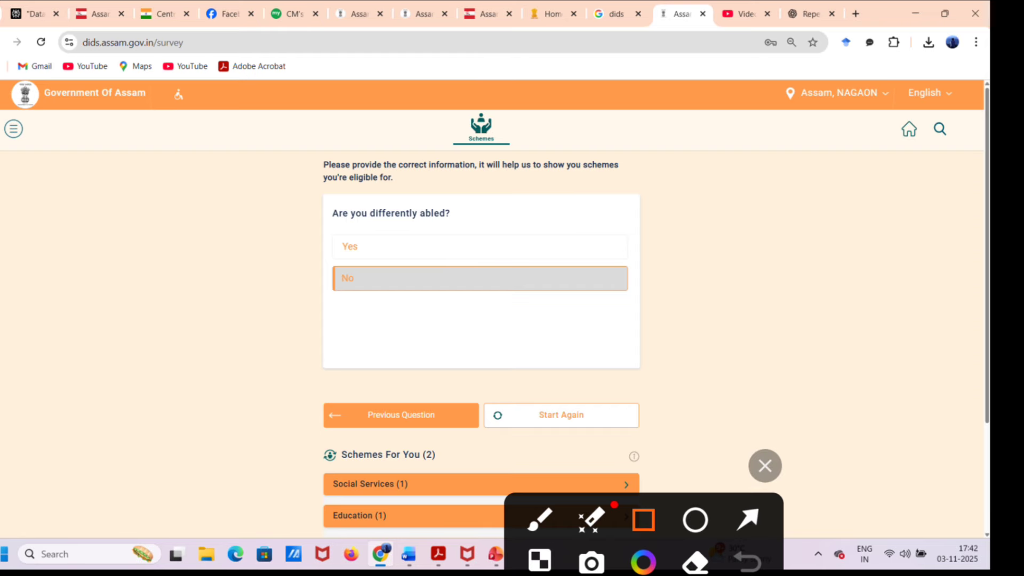
pyautogui.moveTo(267, 200)
pyautogui.mouseDown()
pyautogui.moveTo(375, 274)
pyautogui.moveTo(485, 323)
pyautogui.moveTo(679, 311)
pyautogui.mouseUp()
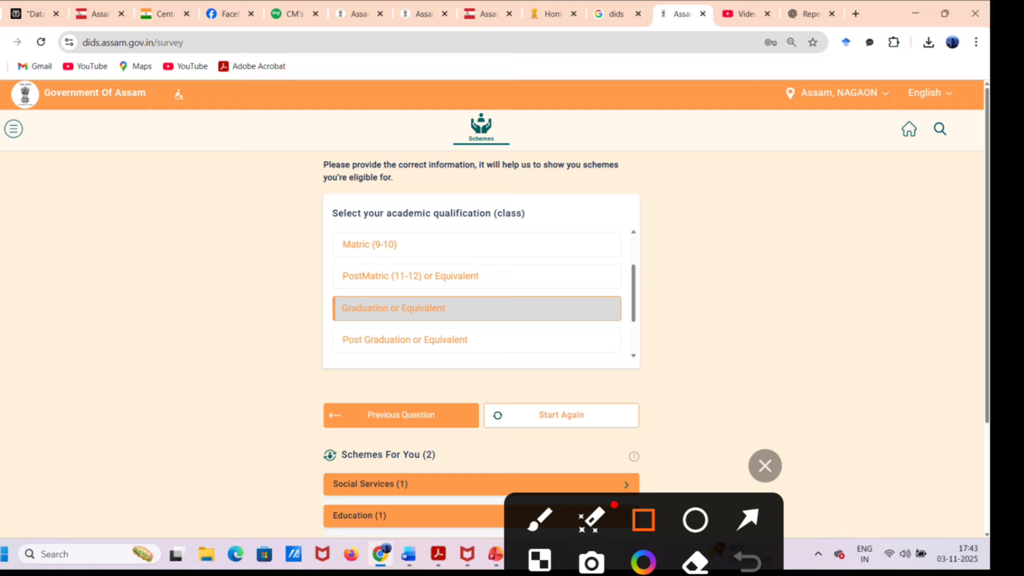
# - Point an arrow at the Graduation or Equivalent qualification and frame the marital status question with a rectangle
pyautogui.click(748, 518)
pyautogui.moveTo(674, 211); pyautogui.dragTo(540, 297)
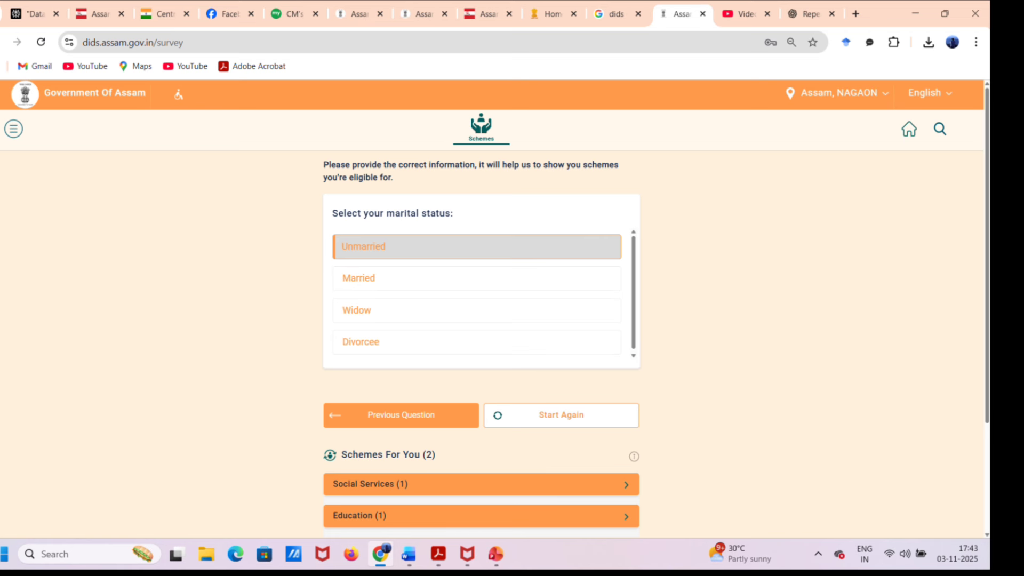
pyautogui.moveTo(269, 180)
pyautogui.mouseDown()
pyautogui.moveTo(416, 326)
pyautogui.moveTo(602, 408)
pyautogui.moveTo(671, 409)
pyautogui.moveTo(697, 390)
pyautogui.mouseUp()
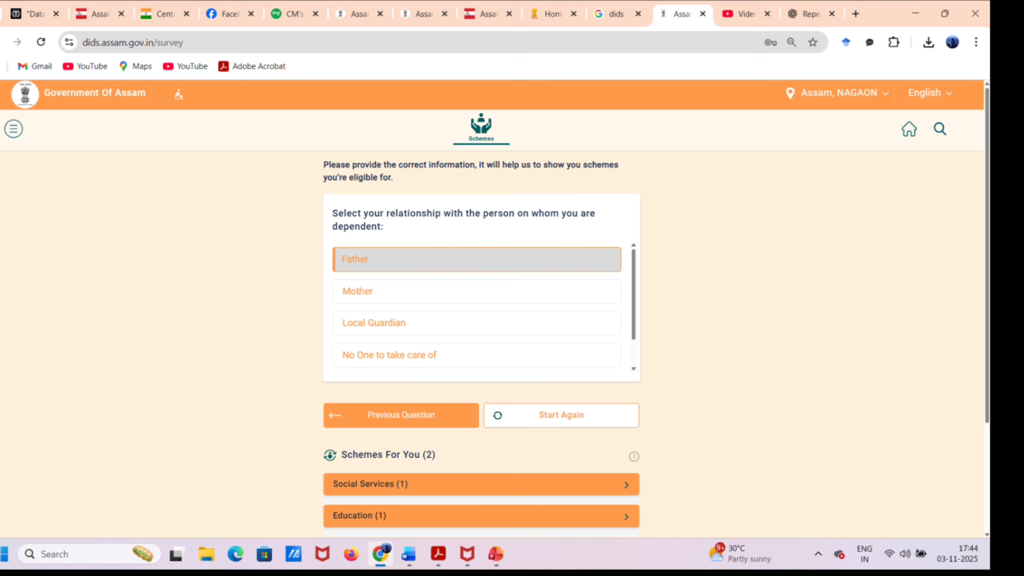
# - Point red arrows at the Local Guardian and No One to take care of options in the dependency question
pyautogui.moveTo(622, 288); pyautogui.dragTo(461, 318)
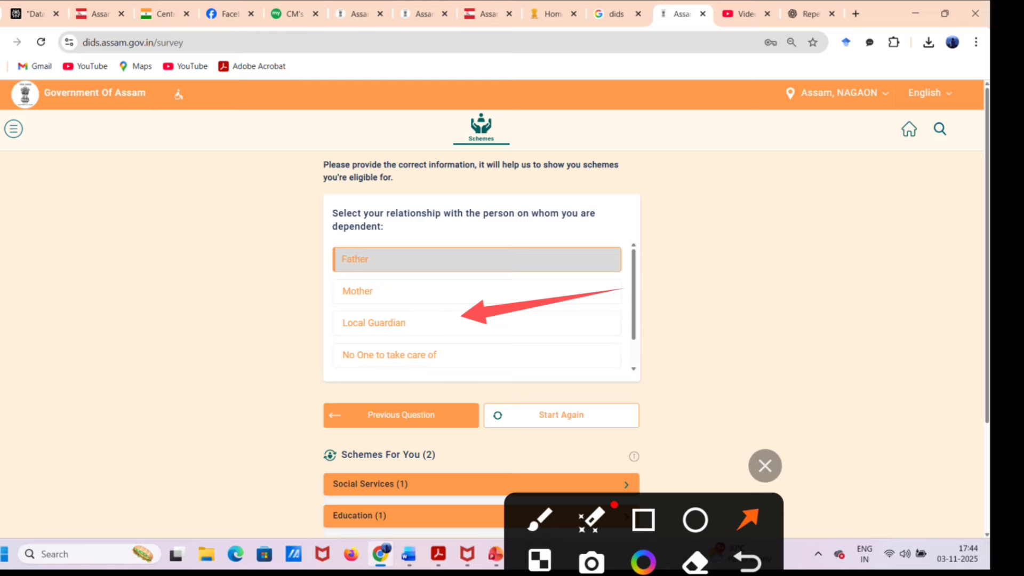
pyautogui.moveTo(687, 322); pyautogui.dragTo(489, 356)
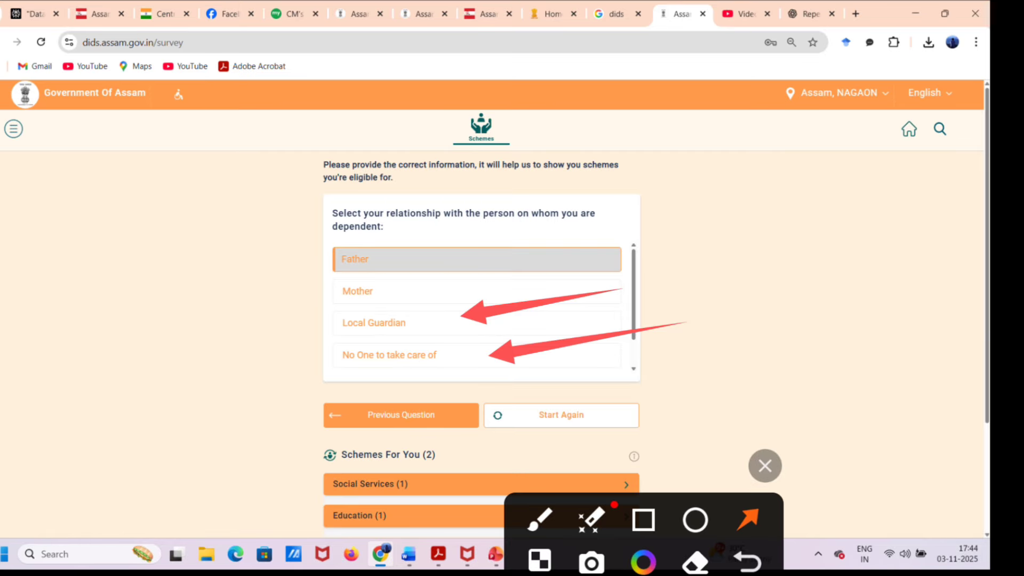
pyautogui.click(764, 466)
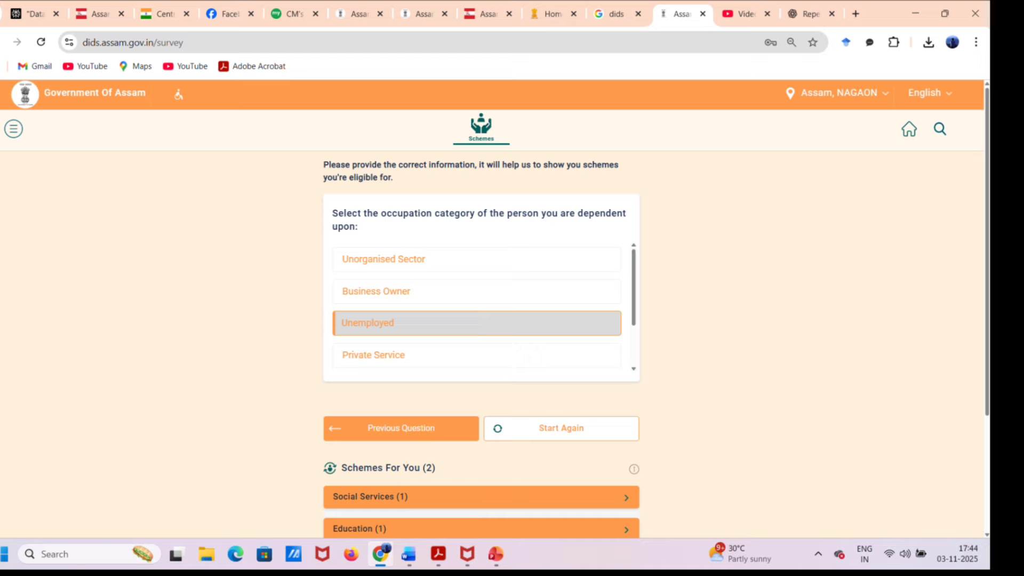
# - Frame the occupation category and economic status questions with rectangles, and advance to the area of residence question
pyautogui.click(644, 520)
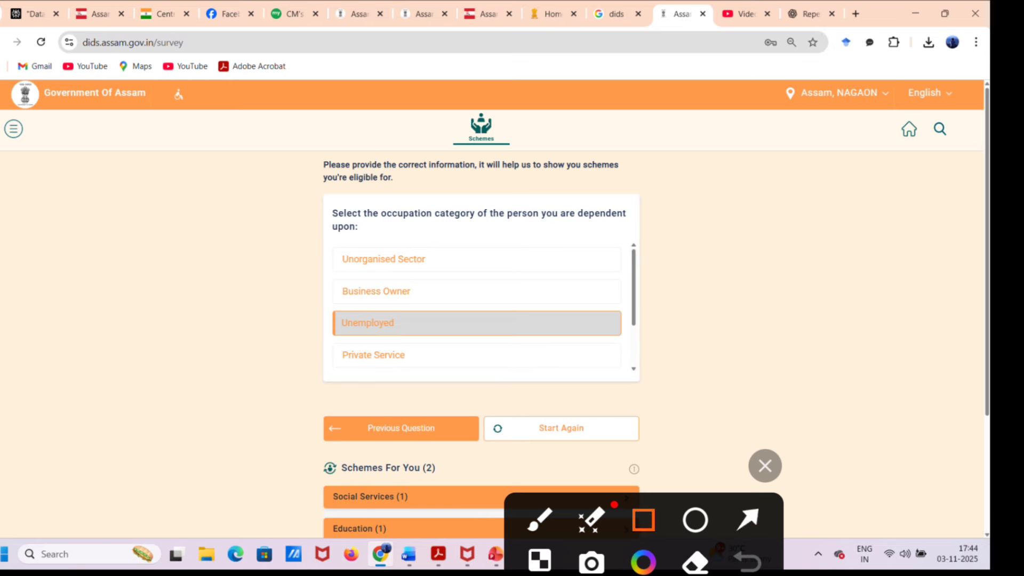
pyautogui.moveTo(260, 161)
pyautogui.mouseDown()
pyautogui.moveTo(274, 206)
pyautogui.moveTo(510, 355)
pyautogui.moveTo(682, 413)
pyautogui.mouseUp()
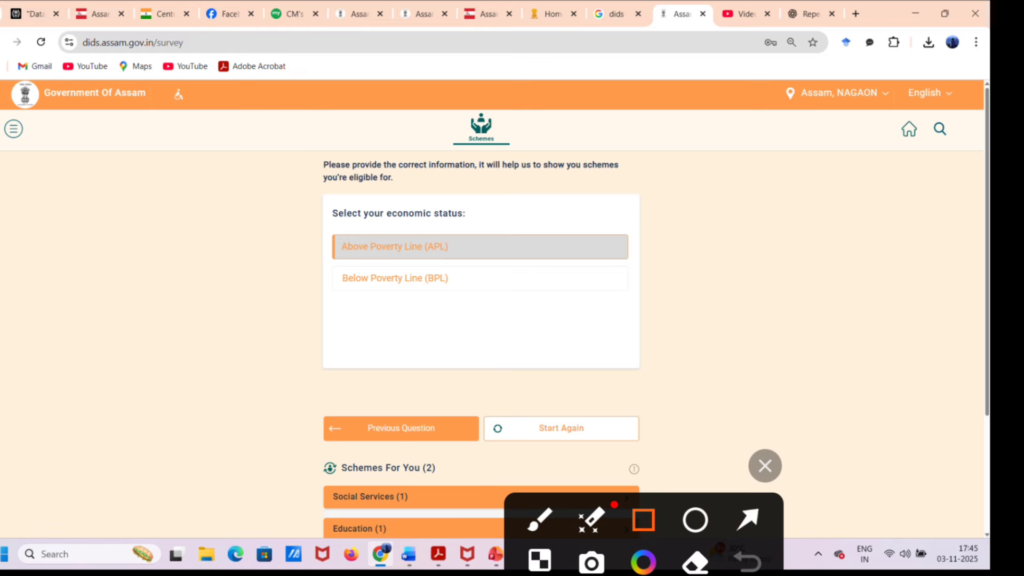
pyautogui.moveTo(269, 196)
pyautogui.mouseDown()
pyautogui.moveTo(599, 344)
pyautogui.moveTo(693, 356)
pyautogui.moveTo(717, 340)
pyautogui.moveTo(718, 323)
pyautogui.moveTo(720, 334)
pyautogui.mouseUp()
pyautogui.moveTo(714, 331); pyautogui.dragTo(715, 329)
pyautogui.click(765, 466)
pyautogui.press('Right')
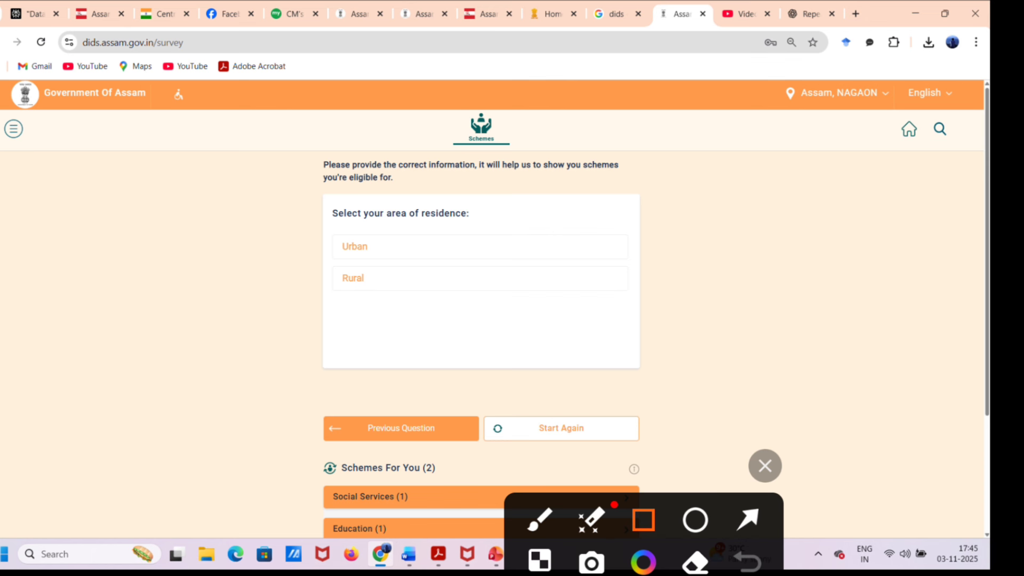
# - Frame the residence area, family annual income and house type questions with rectangles, and point an arrow at the Education scheme category
pyautogui.moveTo(263, 192)
pyautogui.mouseDown()
pyautogui.moveTo(526, 298)
pyautogui.moveTo(640, 333)
pyautogui.moveTo(666, 316)
pyautogui.mouseUp()
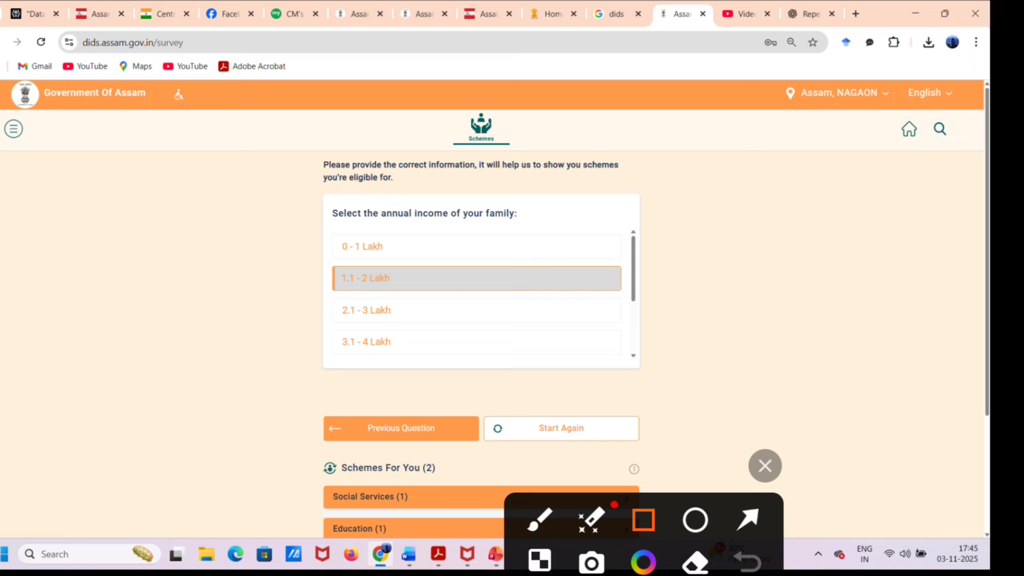
pyautogui.moveTo(250, 171)
pyautogui.mouseDown()
pyautogui.moveTo(639, 391)
pyautogui.moveTo(712, 390)
pyautogui.mouseUp()
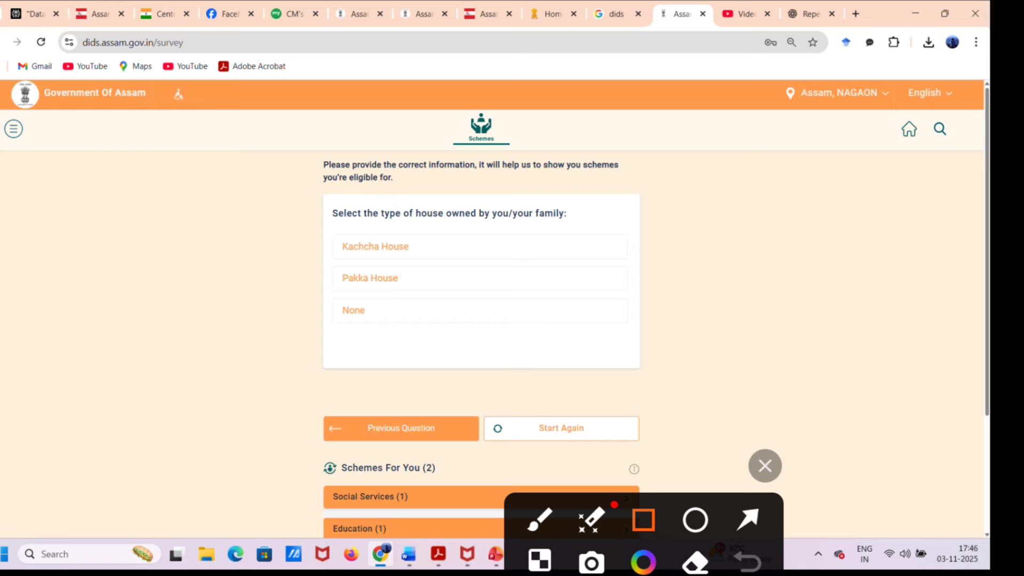
pyautogui.moveTo(240, 171)
pyautogui.mouseDown()
pyautogui.moveTo(662, 400)
pyautogui.moveTo(700, 385)
pyautogui.mouseUp()
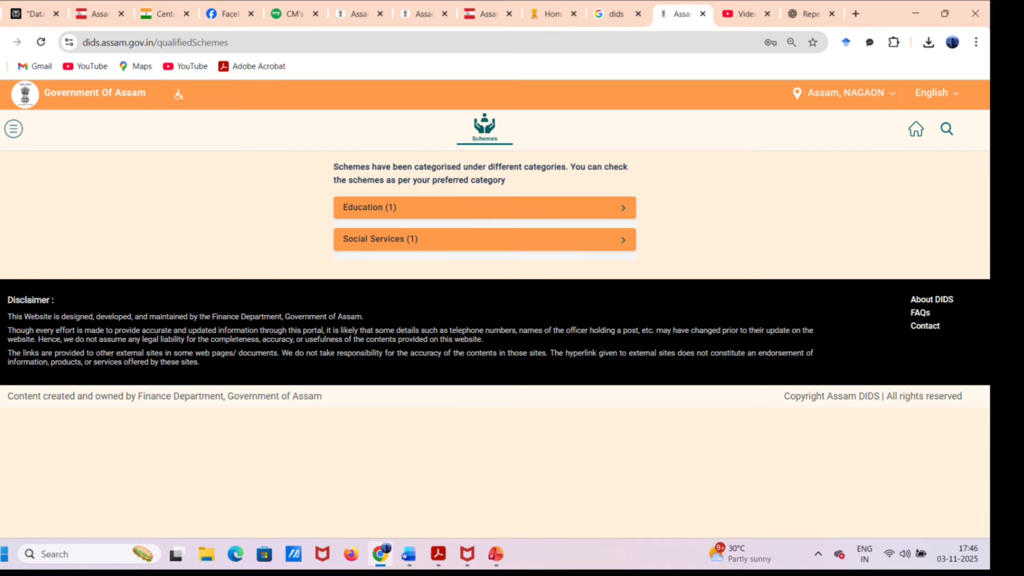
pyautogui.moveTo(754, 169); pyautogui.dragTo(636, 202)
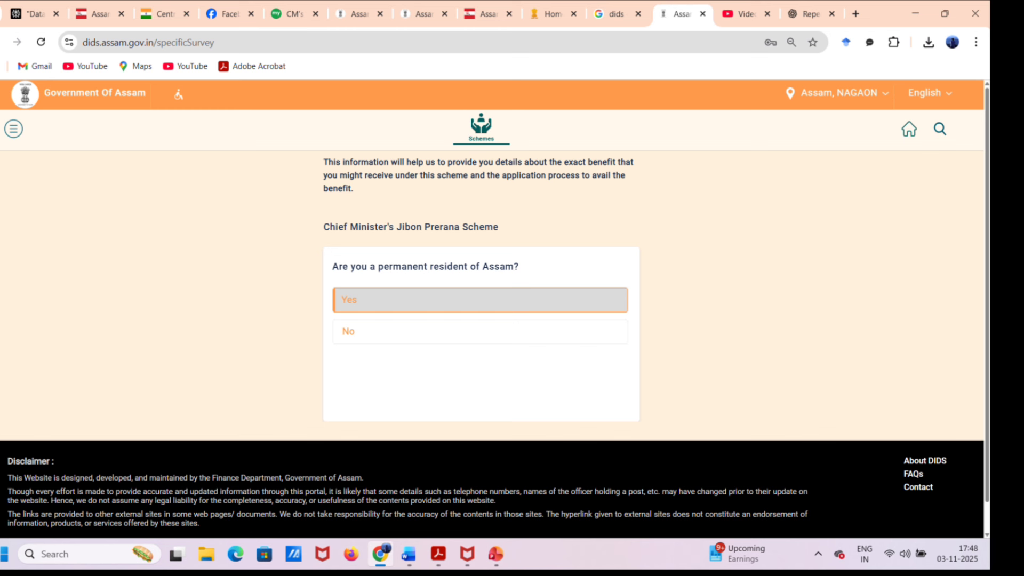
# - Answer Yes to being a permanent resident of Assam and No to a parent being registered as a Contractor
pyautogui.click(480, 300)
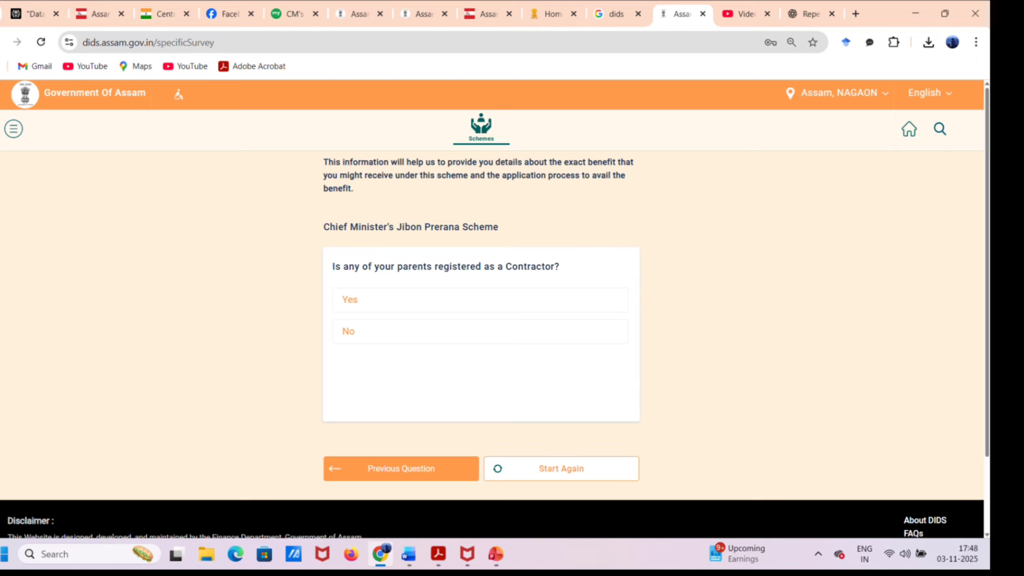
pyautogui.click(480, 336)
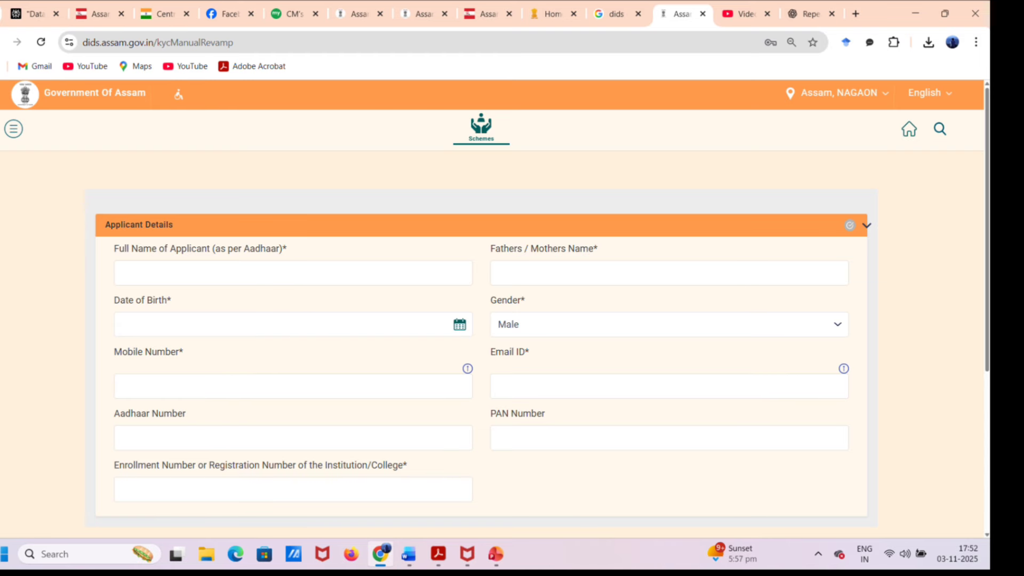
# - Point red arrows at the applicant's full name, parent's name and Date of Birth fields in Applicant Details, and clear the arrows
pyautogui.moveTo(499, 206); pyautogui.dragTo(339, 265)
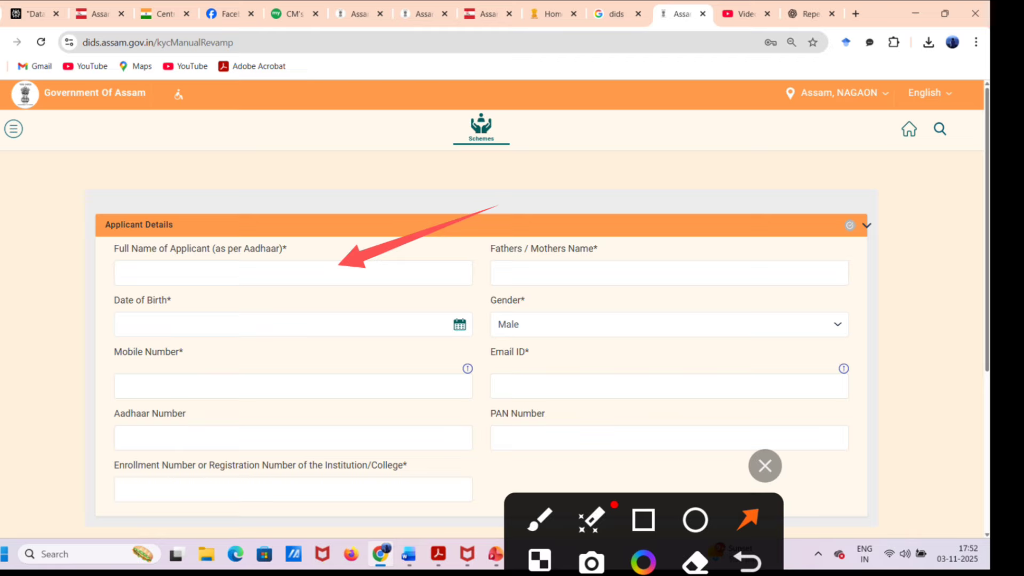
pyautogui.moveTo(779, 173); pyautogui.dragTo(680, 267)
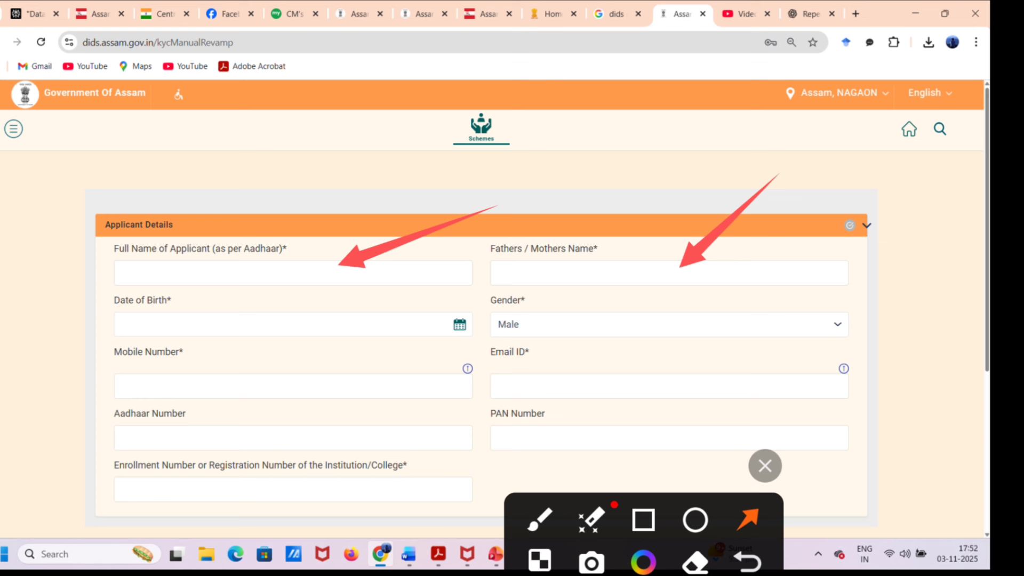
pyautogui.click(695, 562)
pyautogui.moveTo(559, 229); pyautogui.dragTo(469, 319)
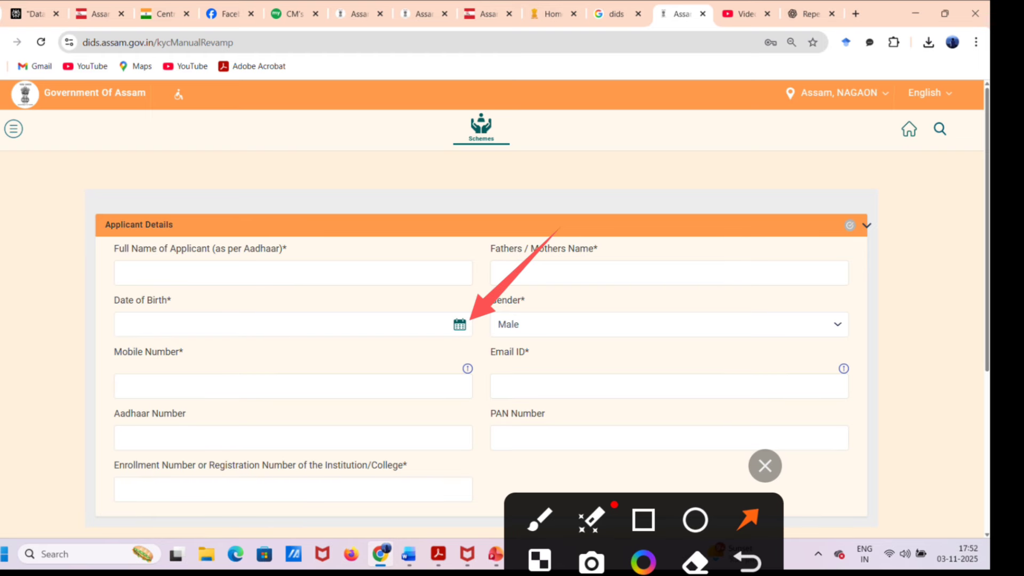
pyautogui.click(765, 466)
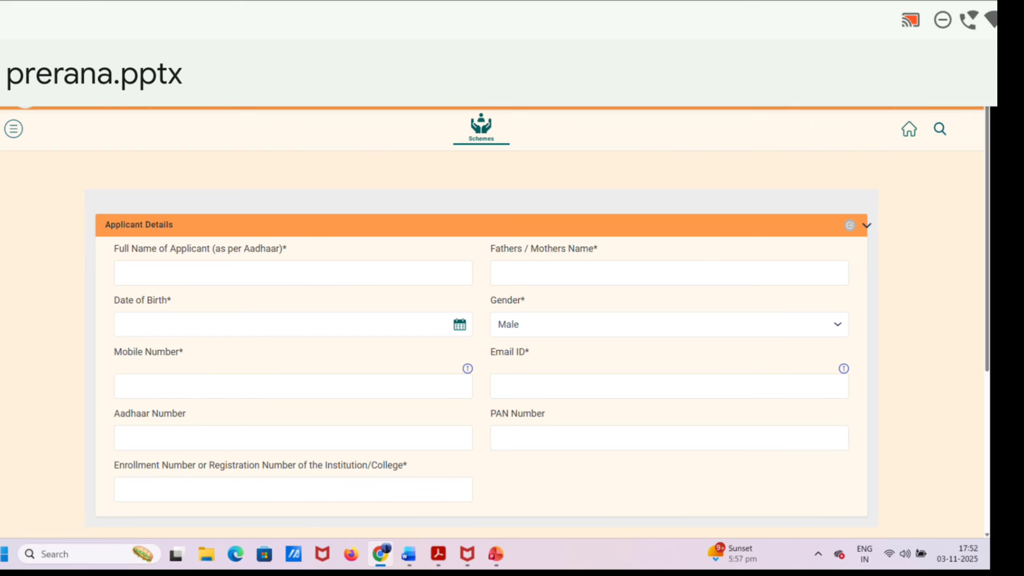
# - Point red arrows at the Gender, Mobile Number, Email ID, Aadhaar Number, PAN Number and Enrollment Number fields
pyautogui.moveTo(865, 209); pyautogui.dragTo(739, 315)
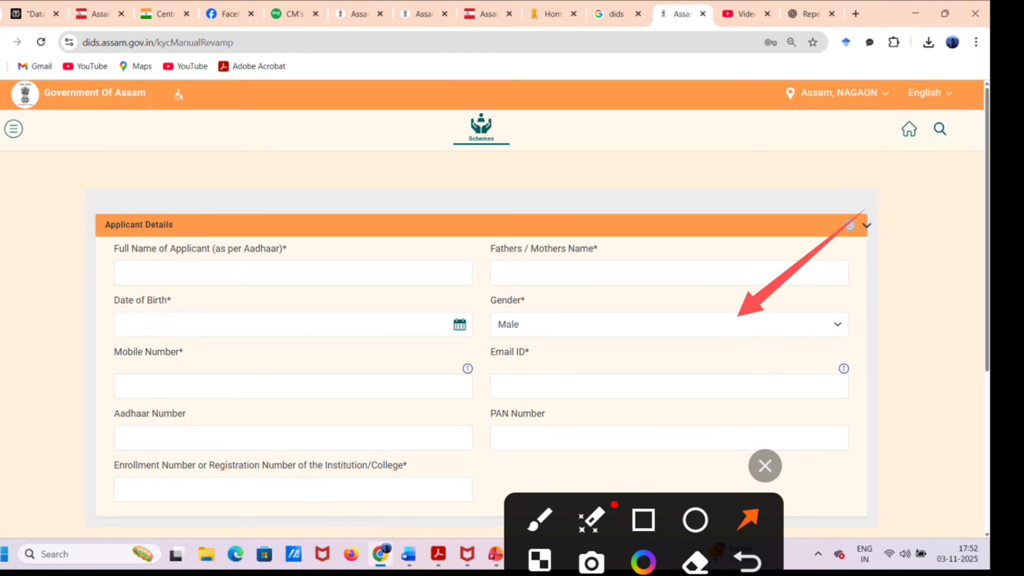
pyautogui.moveTo(495, 284); pyautogui.dragTo(401, 377)
pyautogui.moveTo(737, 246); pyautogui.dragTo(655, 393)
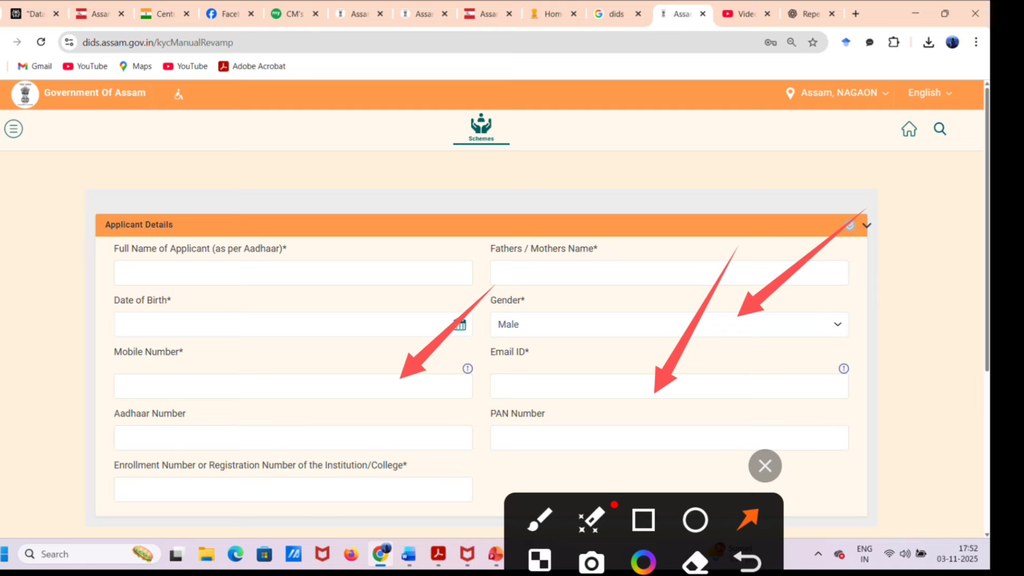
pyautogui.moveTo(276, 313); pyautogui.dragTo(294, 432)
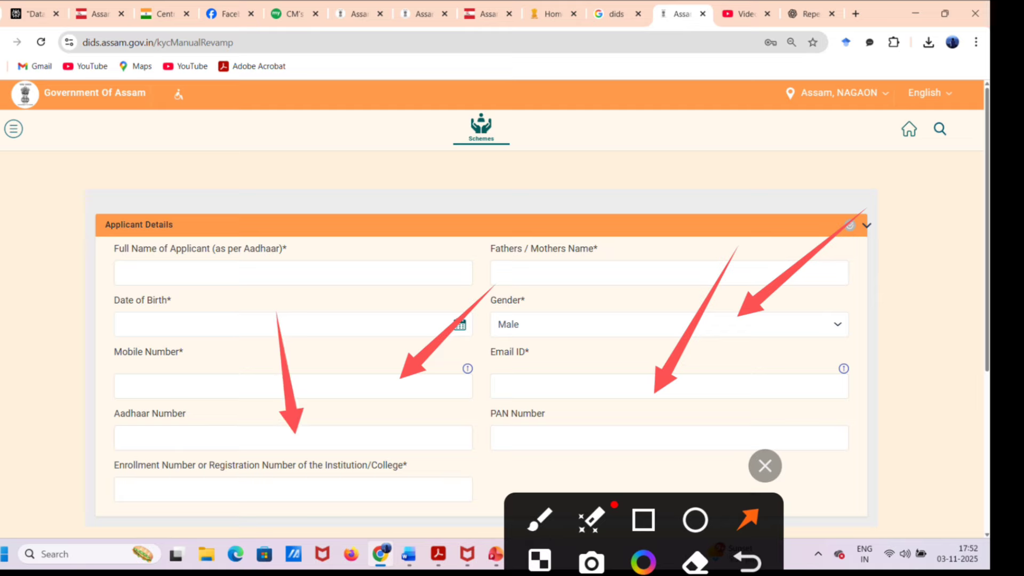
pyautogui.moveTo(934, 340); pyautogui.dragTo(749, 443)
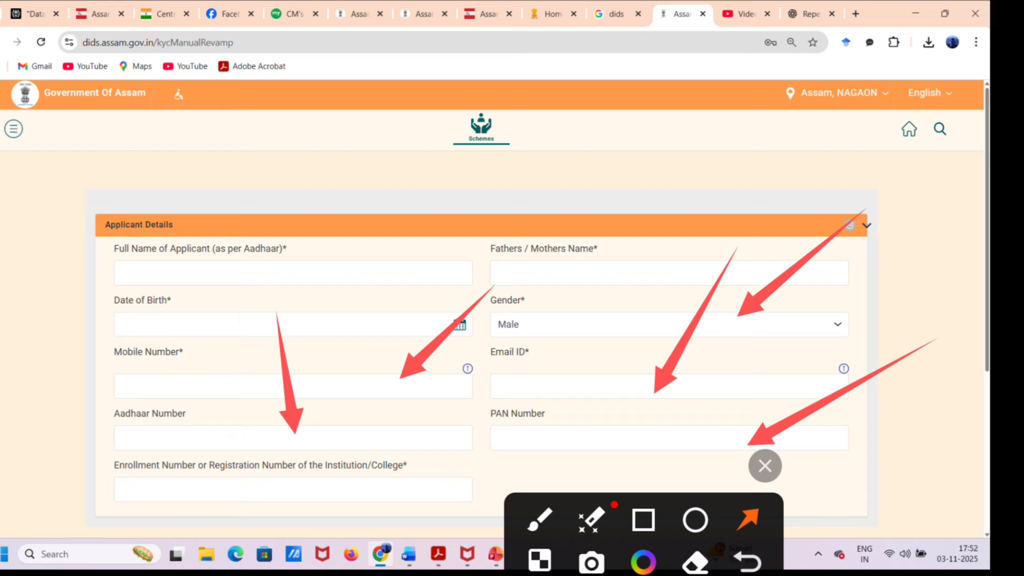
pyautogui.moveTo(33, 420); pyautogui.dragTo(154, 492)
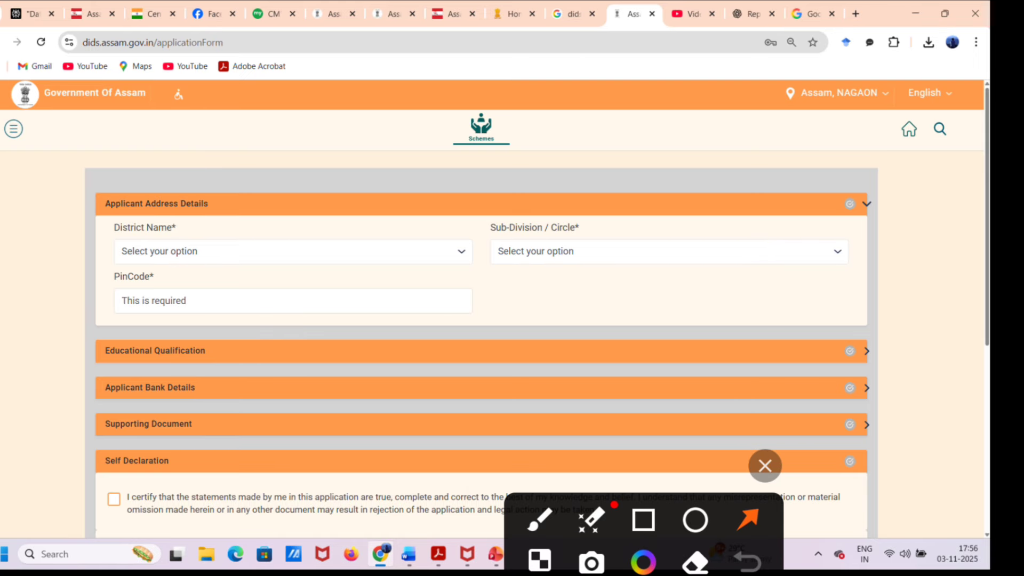
# - Point an arrow at District Name, set the address to district NAGAON and sub-division RAHA, and point an arrow at PinCode
pyautogui.moveTo(564, 101); pyautogui.dragTo(295, 246)
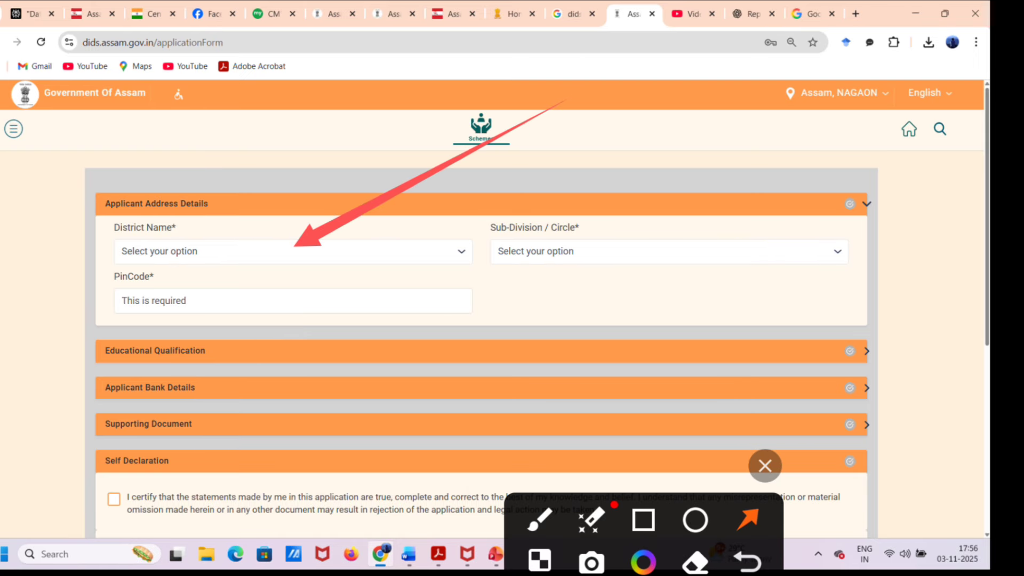
pyautogui.click(765, 465)
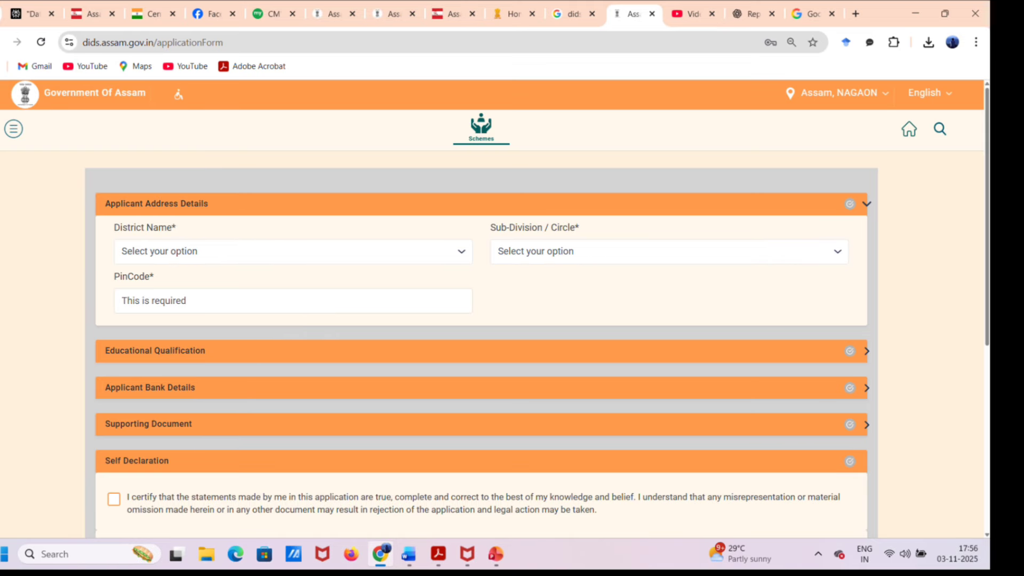
pyautogui.press('Right')
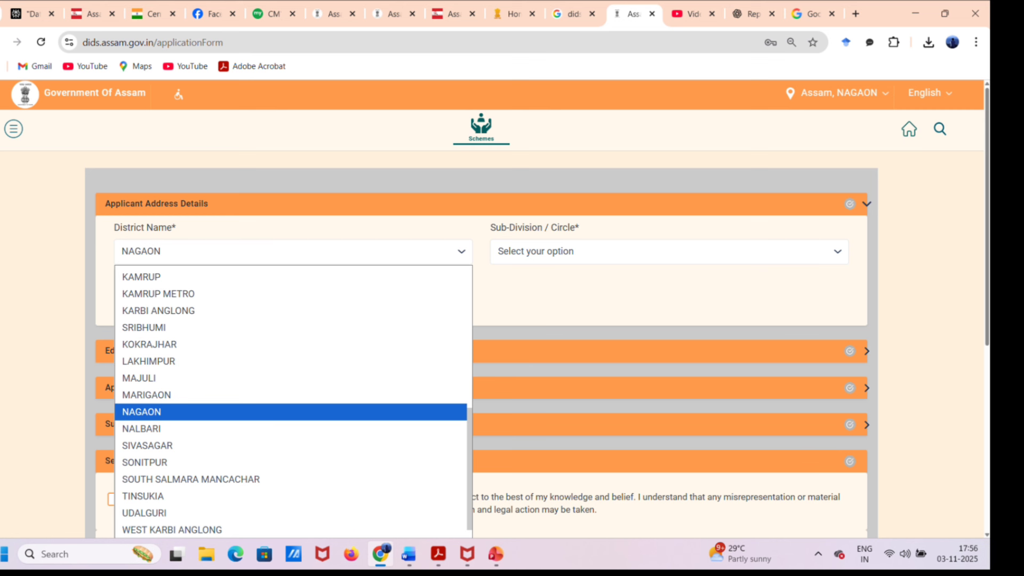
pyautogui.press('Right')
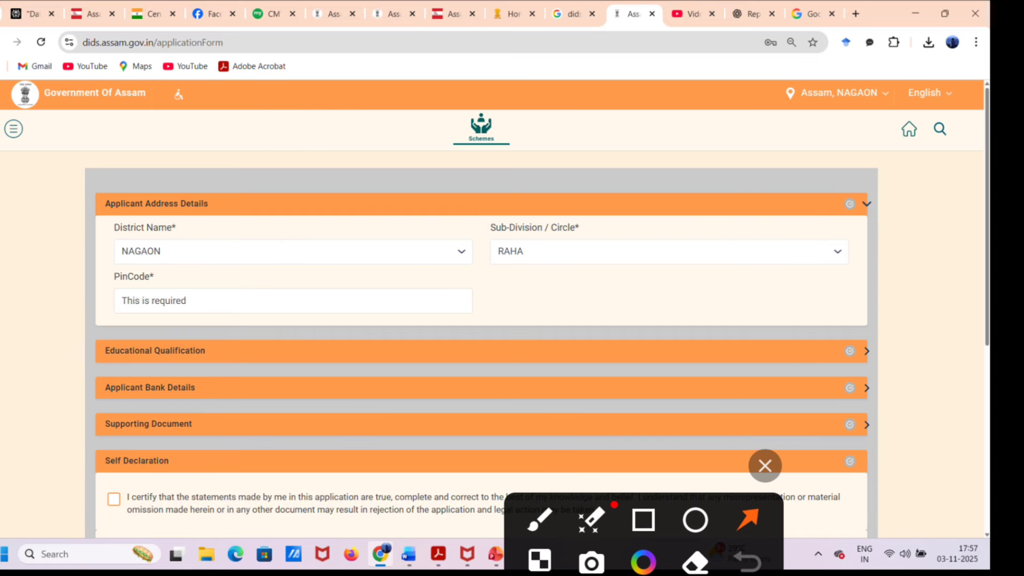
pyautogui.moveTo(501, 212); pyautogui.dragTo(372, 291)
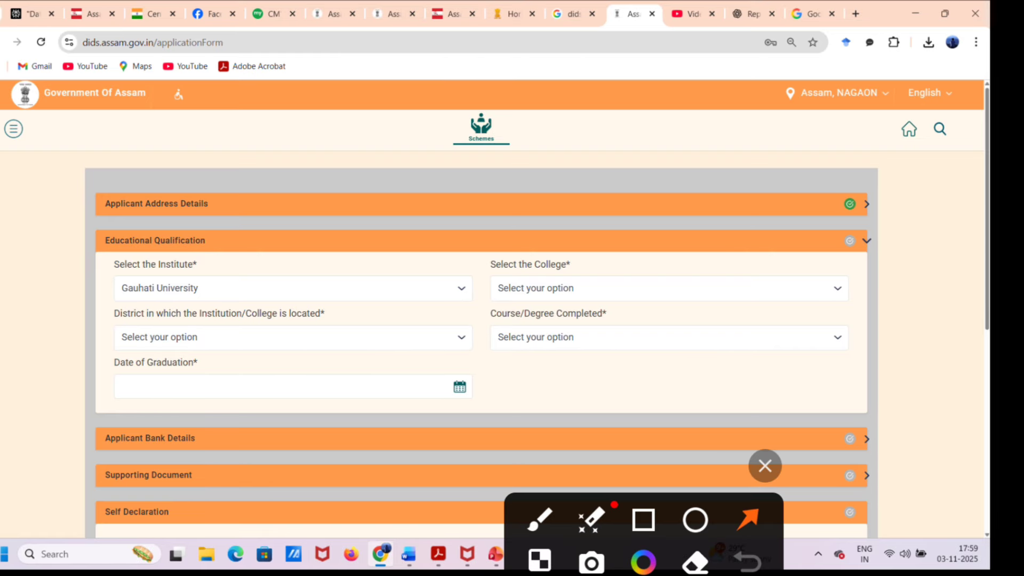
# - Point arrows at the institute and college fields, clear them, and select A.D.P. College, Nagaon-782002 as the college
pyautogui.moveTo(497, 174); pyautogui.dragTo(377, 288)
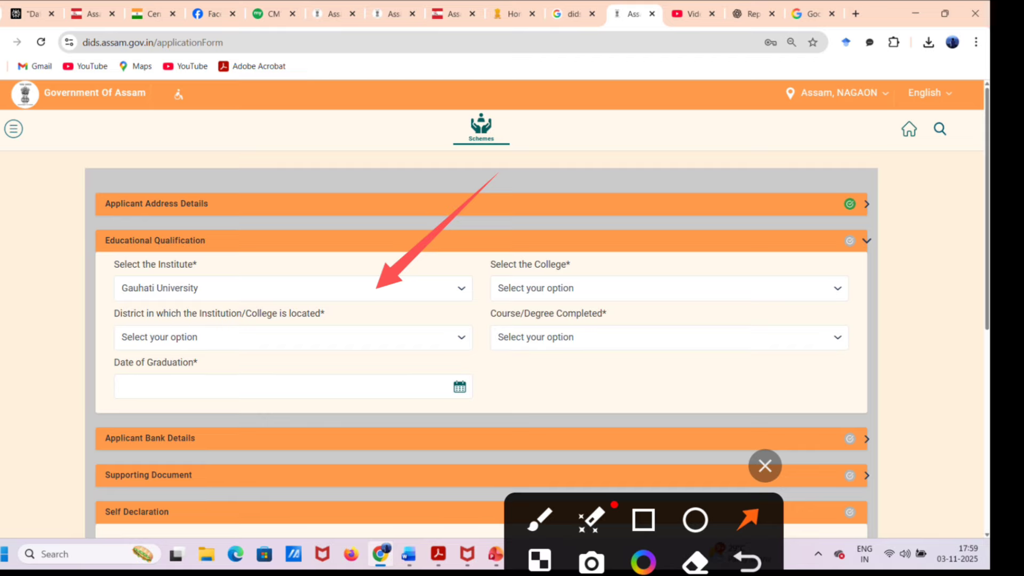
pyautogui.moveTo(769, 187); pyautogui.dragTo(698, 277)
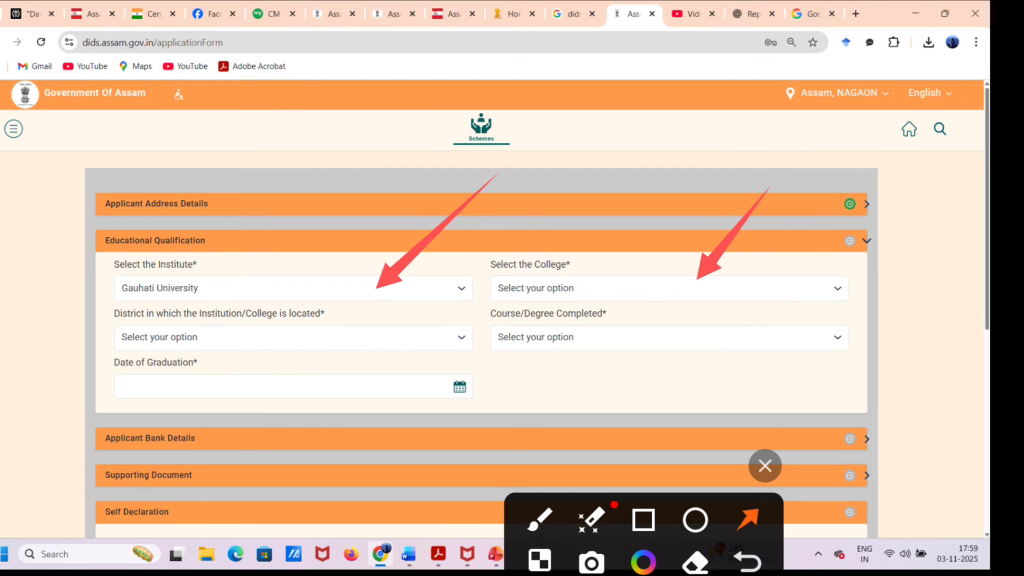
pyautogui.click(765, 466)
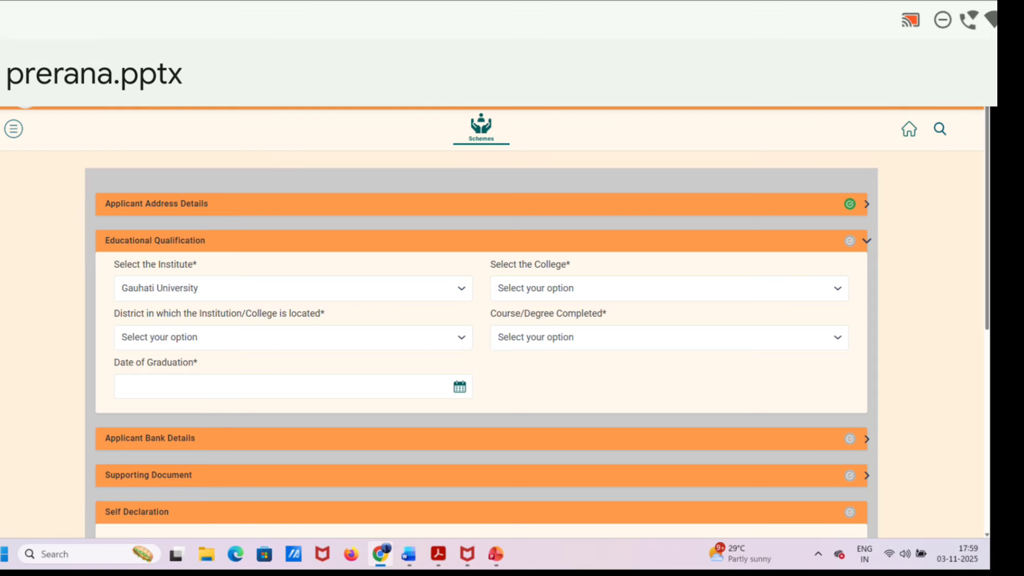
pyautogui.click(669, 288)
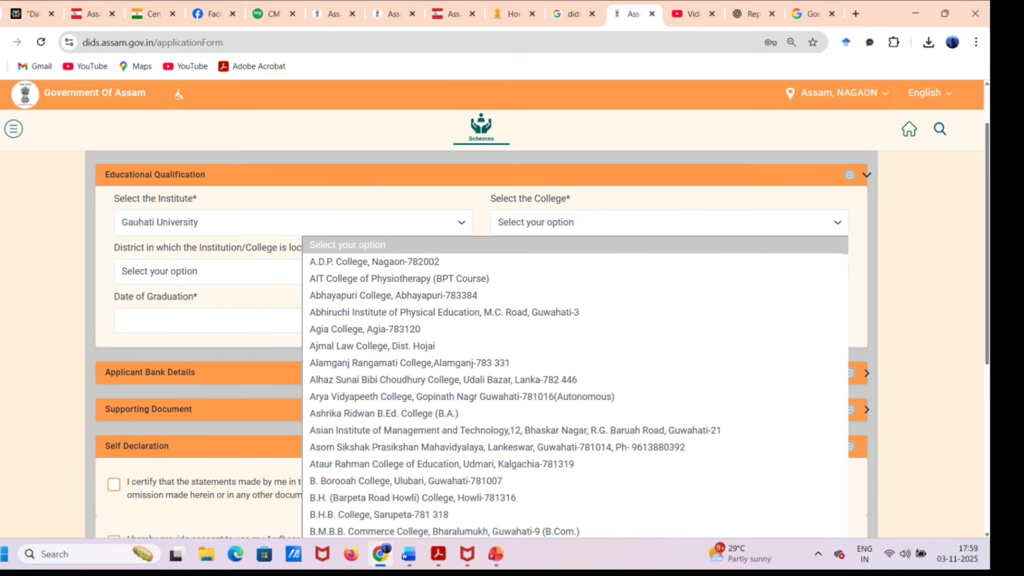
pyautogui.click(374, 262)
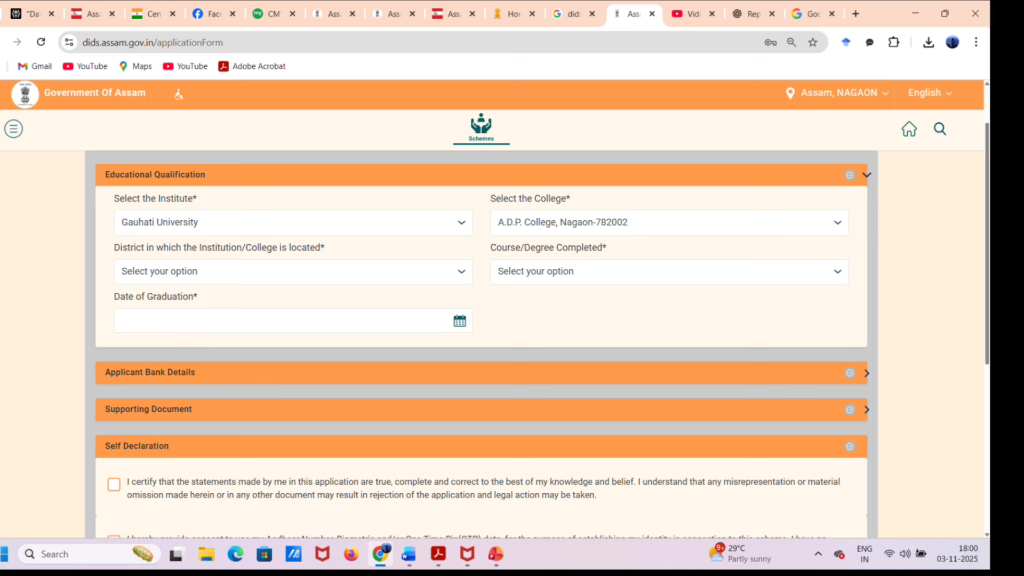
# - Point an arrow at the institution's district field, frame the Course/Degree Completed options with a rectangle, and clear the markings
pyautogui.moveTo(454, 188); pyautogui.dragTo(368, 263)
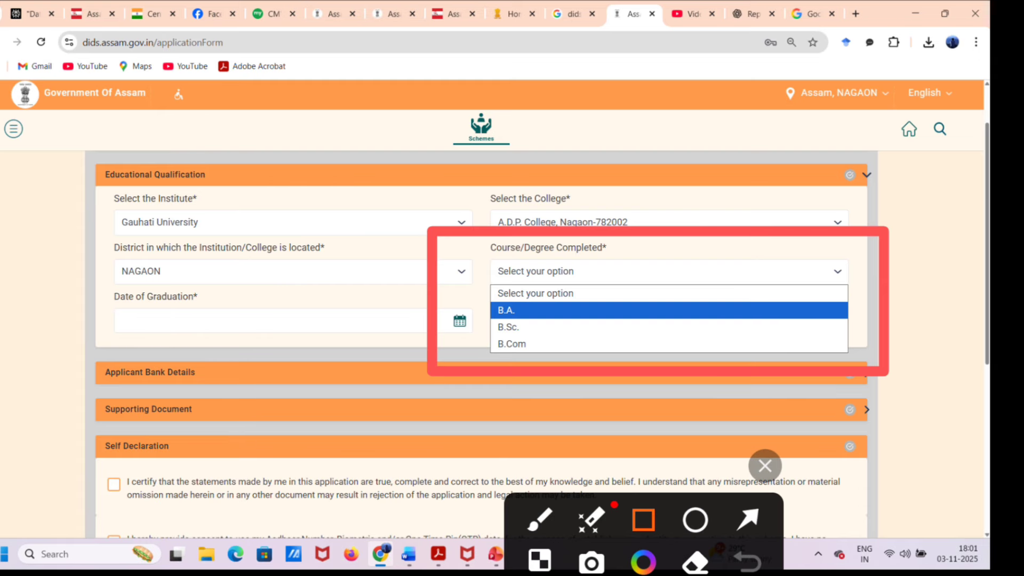
pyautogui.moveTo(884, 372); pyautogui.dragTo(884, 381)
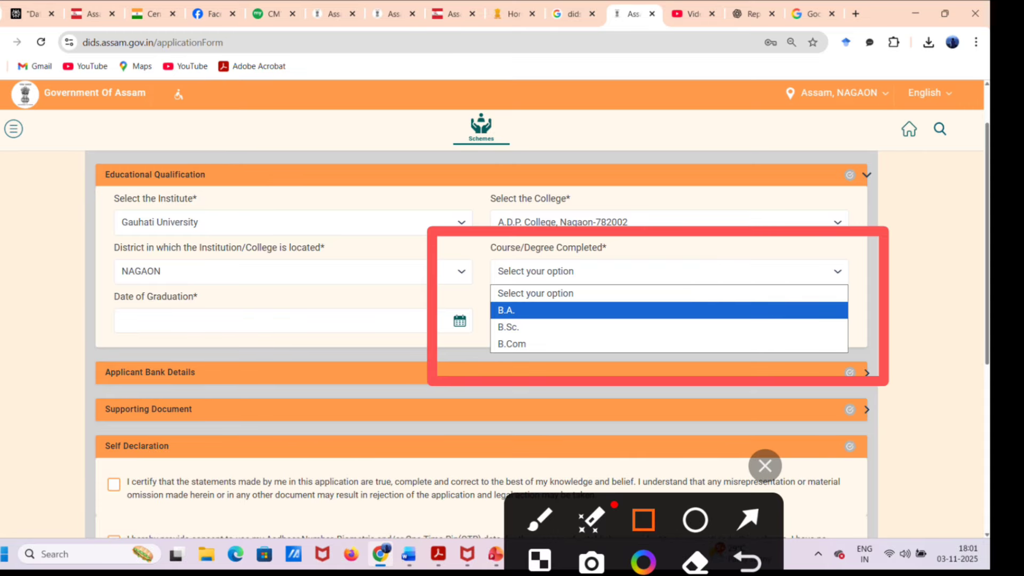
pyautogui.click(765, 466)
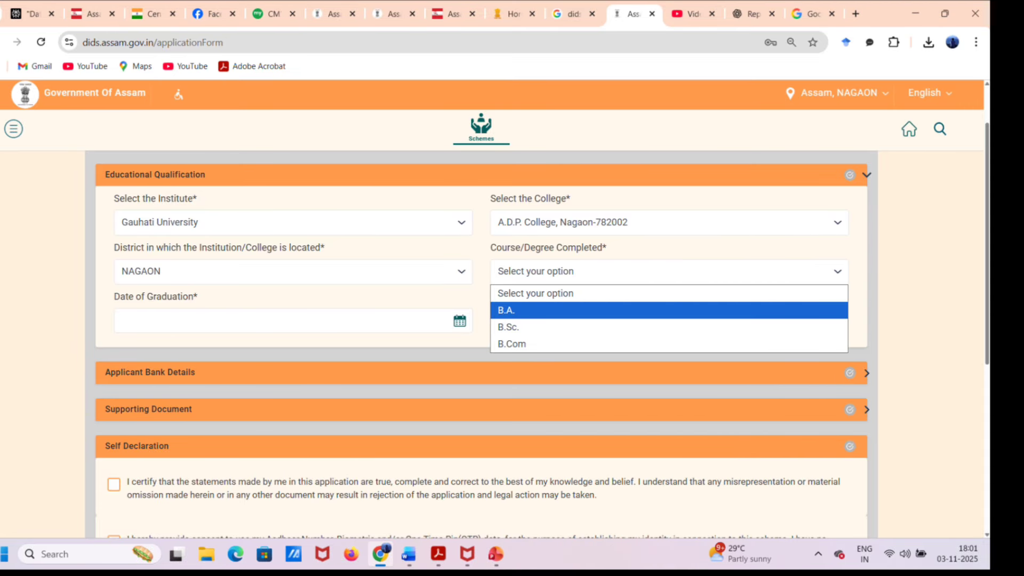
# - Point an arrow at the Date of Graduation field and set the date to 1 July 2025
pyautogui.click(747, 519)
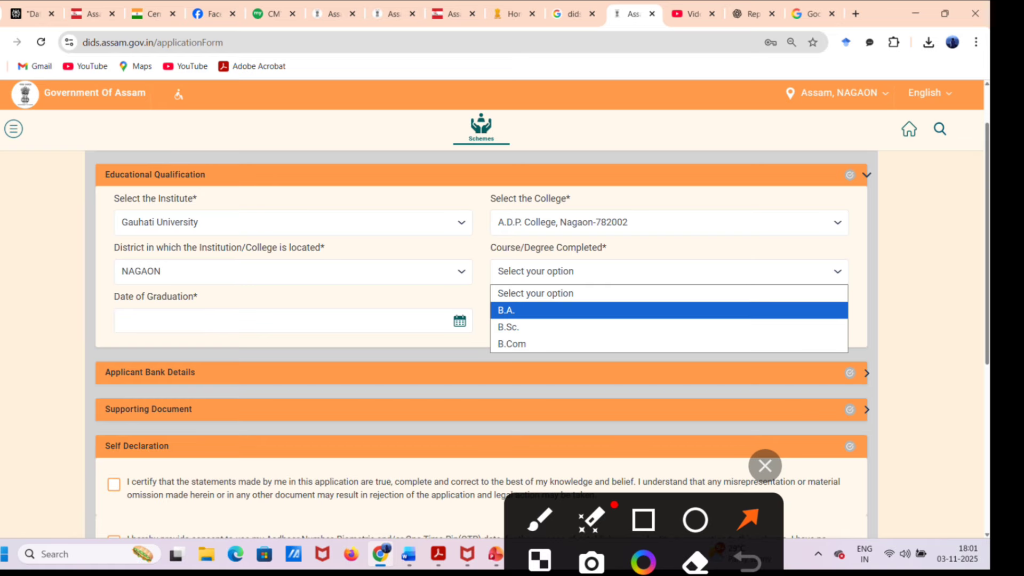
pyautogui.moveTo(600, 203); pyautogui.dragTo(476, 307)
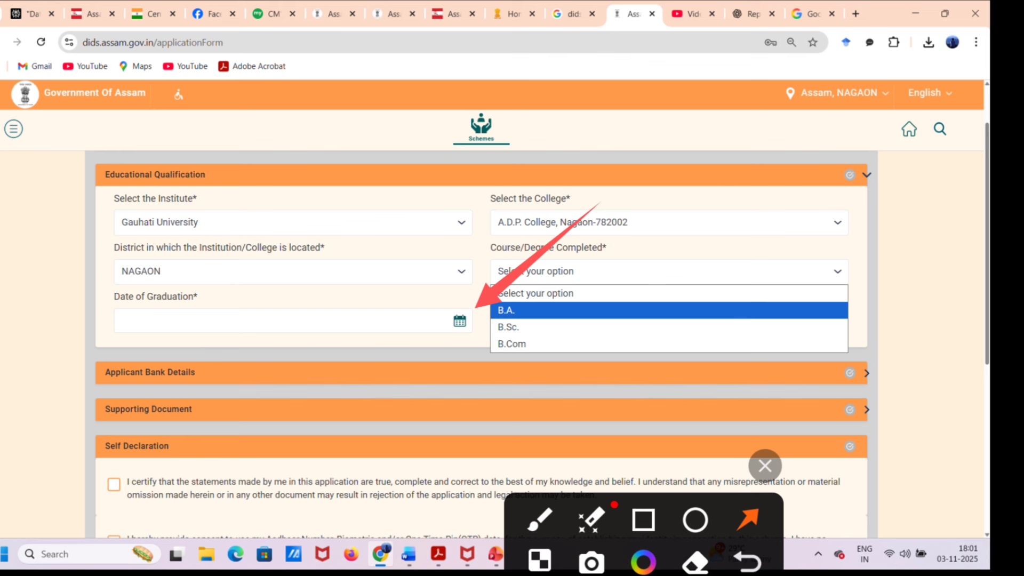
pyautogui.click(765, 466)
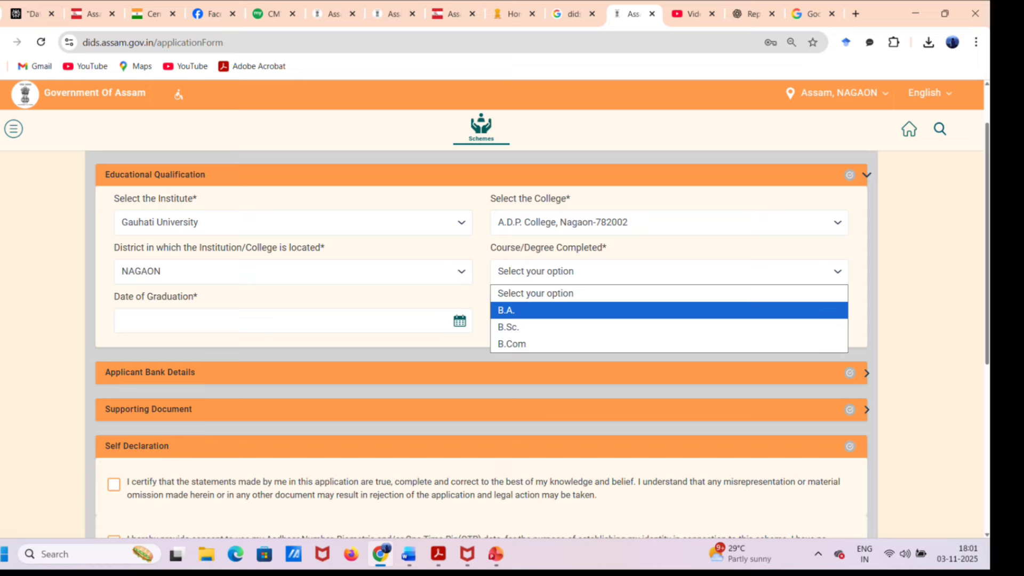
pyautogui.moveTo(543, 224); pyautogui.dragTo(468, 312)
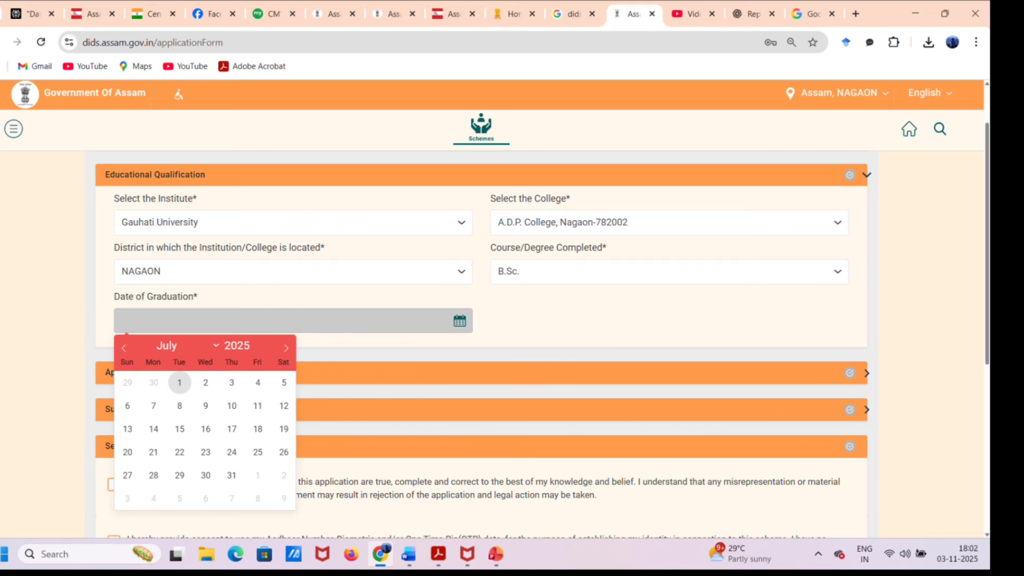
pyautogui.click(179, 382)
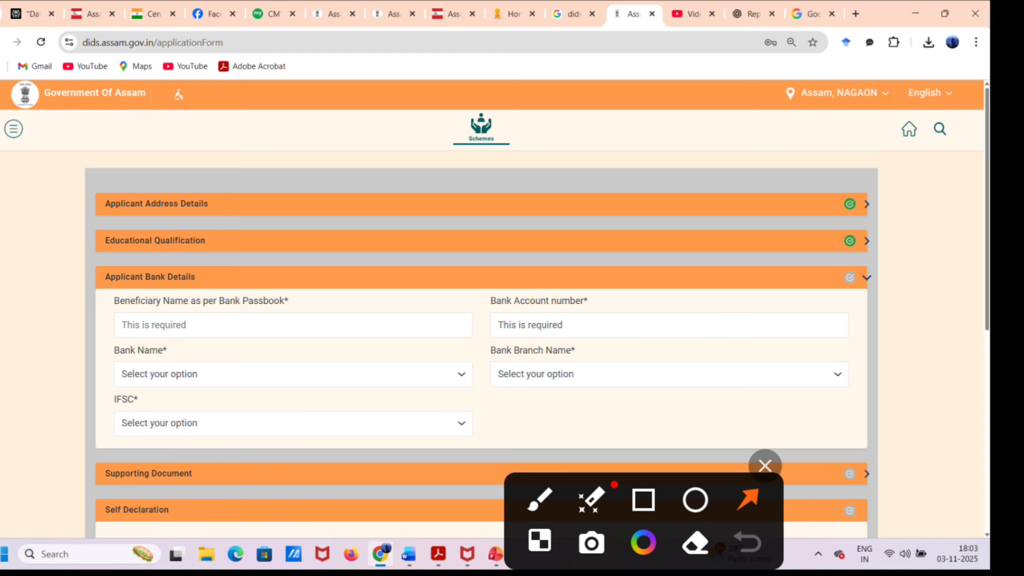
# - Point arrows at the beneficiary name, account number, bank name, branch and IFSC fields, and at the Supporting Document section
pyautogui.moveTo(438, 240); pyautogui.dragTo(323, 325)
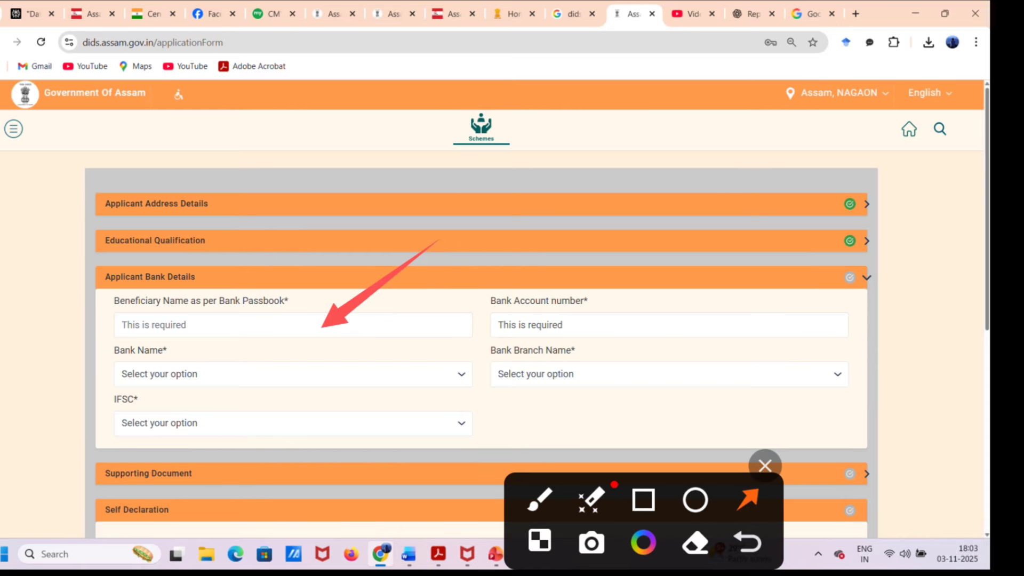
pyautogui.moveTo(756, 206); pyautogui.dragTo(666, 322)
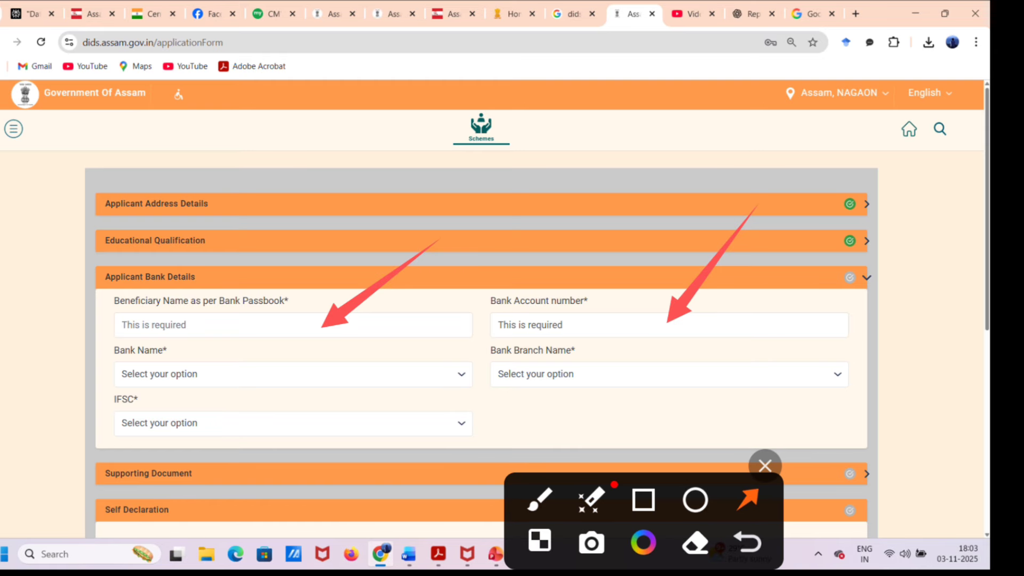
pyautogui.moveTo(527, 262); pyautogui.dragTo(413, 374)
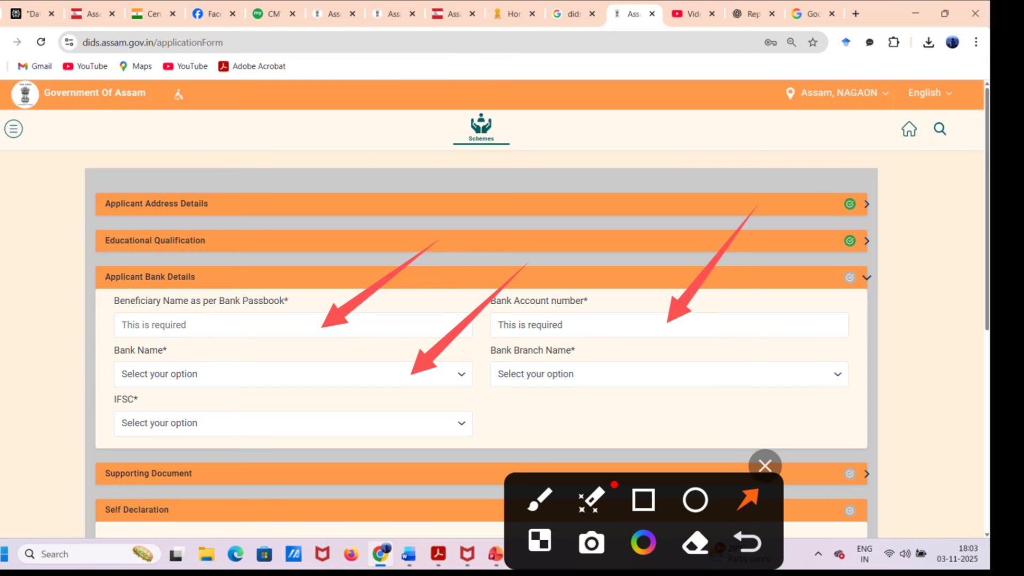
pyautogui.moveTo(864, 262)
pyautogui.mouseDown()
pyautogui.moveTo(736, 346)
pyautogui.moveTo(702, 384)
pyautogui.mouseUp()
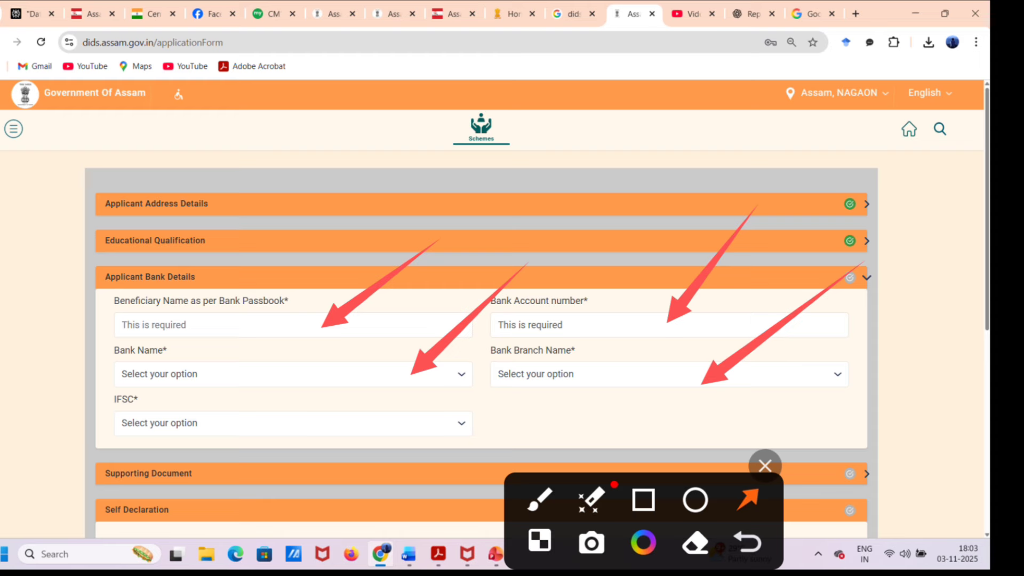
pyautogui.moveTo(584, 355); pyautogui.dragTo(442, 427)
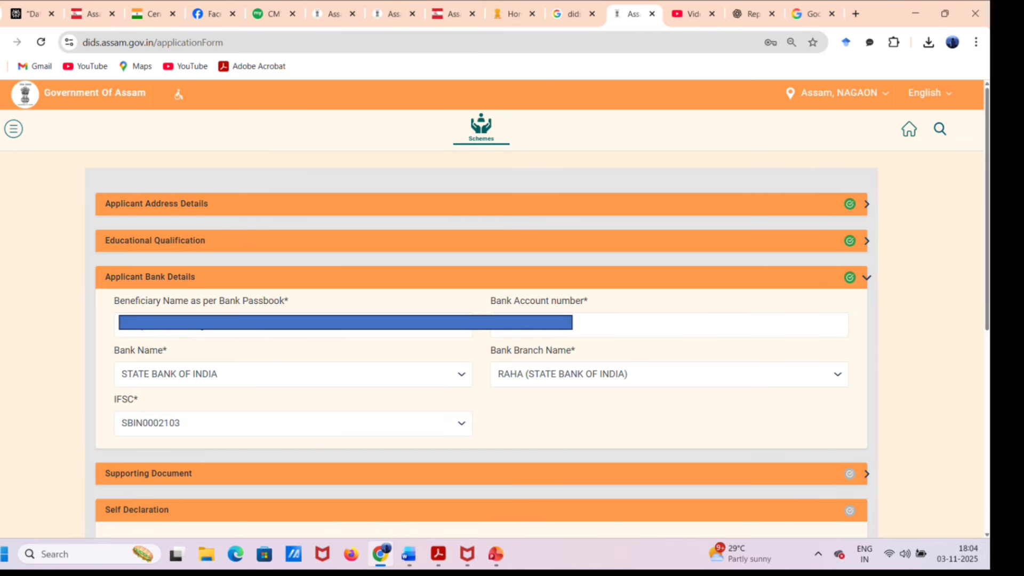
pyautogui.moveTo(932, 298); pyautogui.dragTo(844, 473)
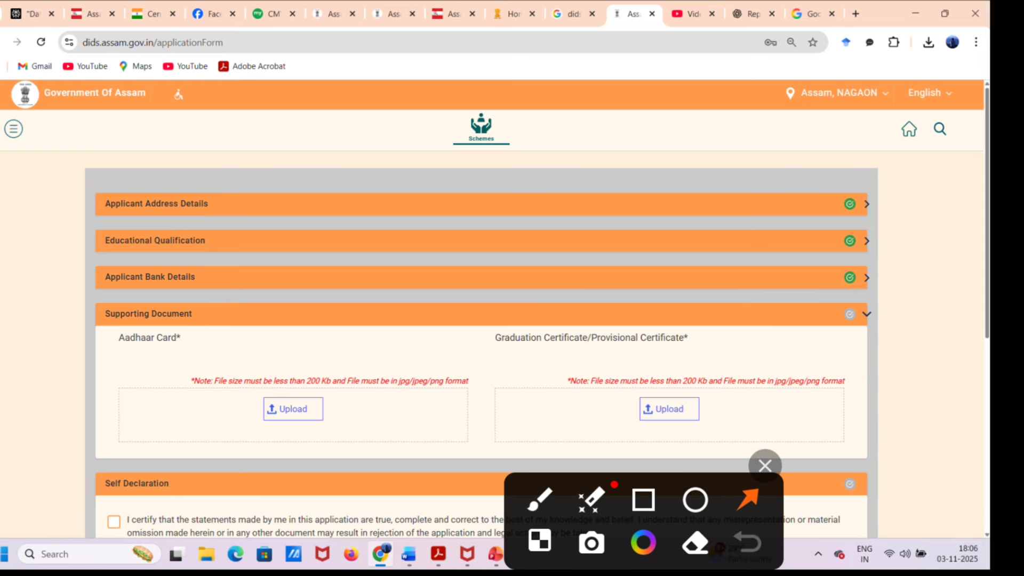
# - Point arrows at the Aadhaar Card and Graduation Certificate/Provisional Certificate upload options and clear the markings
pyautogui.moveTo(435, 273); pyautogui.dragTo(308, 399)
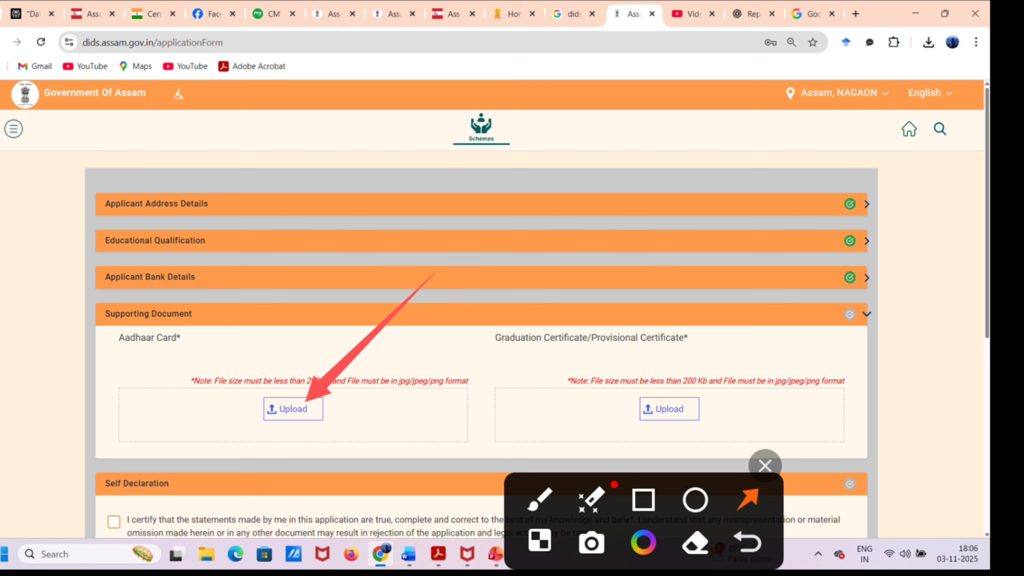
pyautogui.moveTo(796, 259); pyautogui.dragTo(685, 398)
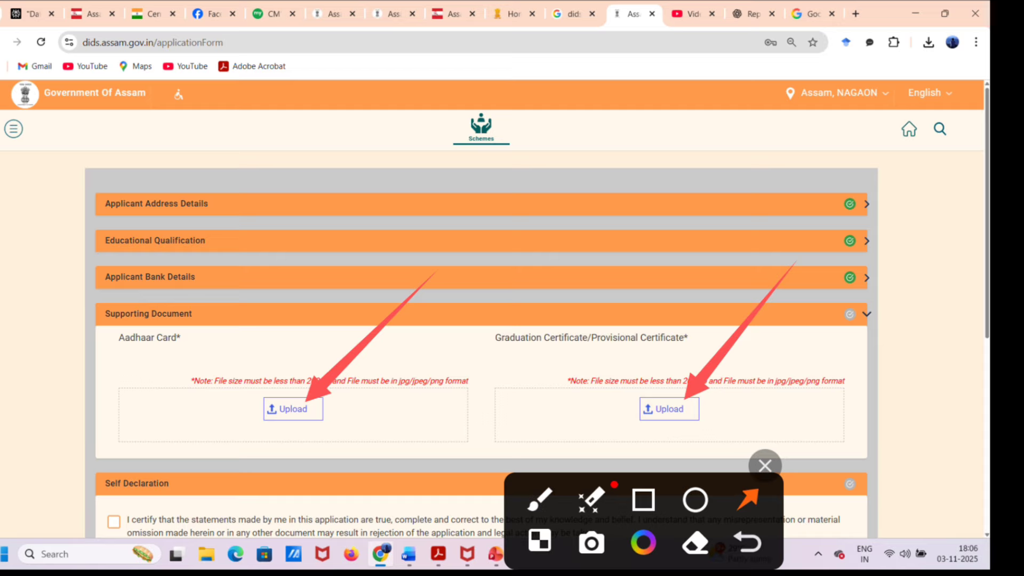
pyautogui.click(765, 466)
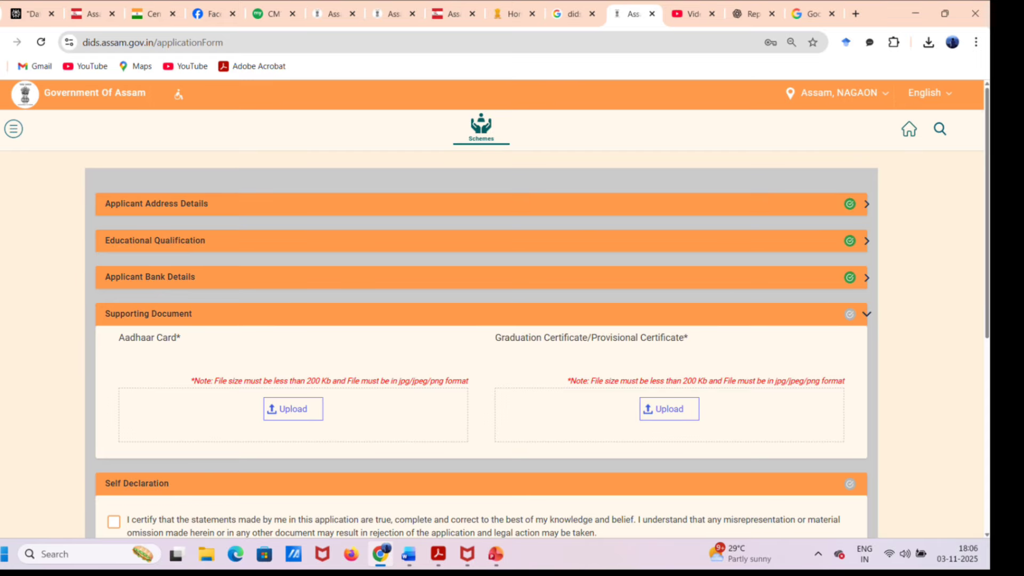
pyautogui.moveTo(405, 302); pyautogui.dragTo(308, 412)
pyautogui.click(764, 466)
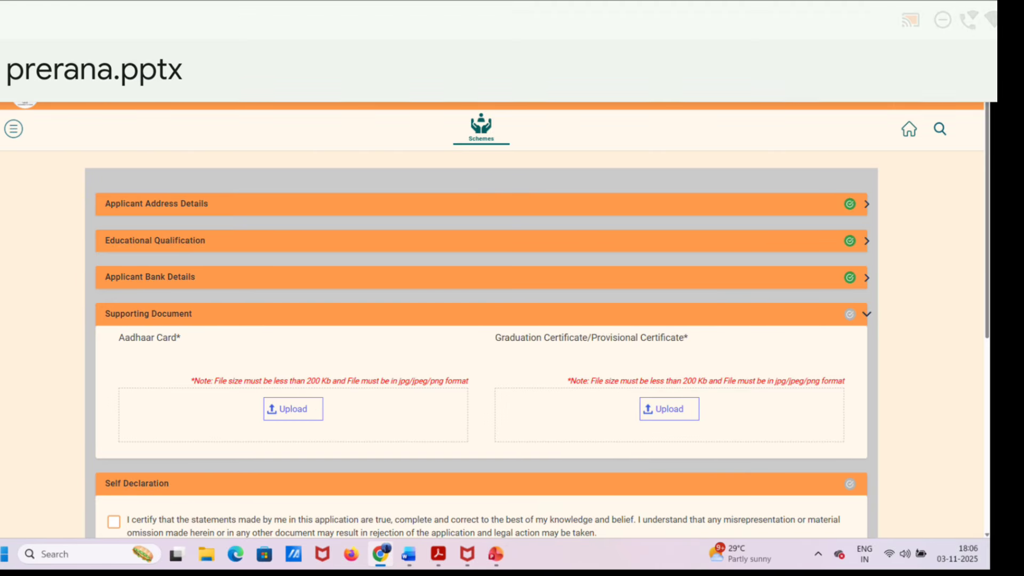
# - Open the Aadhaar Card upload dialog, point an arrow at its Gallery option, and clear the marking
pyautogui.click(293, 409)
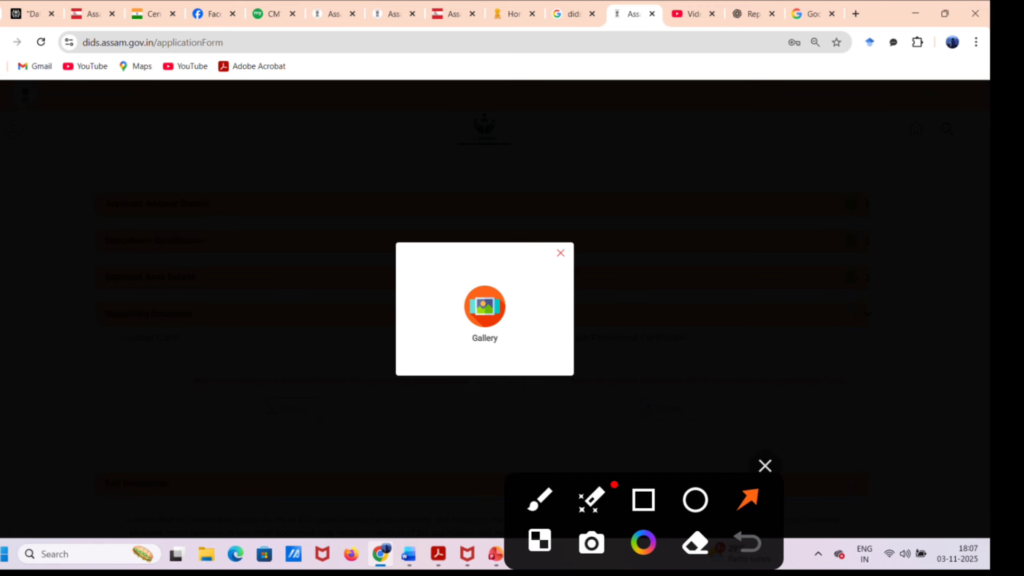
pyautogui.moveTo(594, 147); pyautogui.dragTo(488, 299)
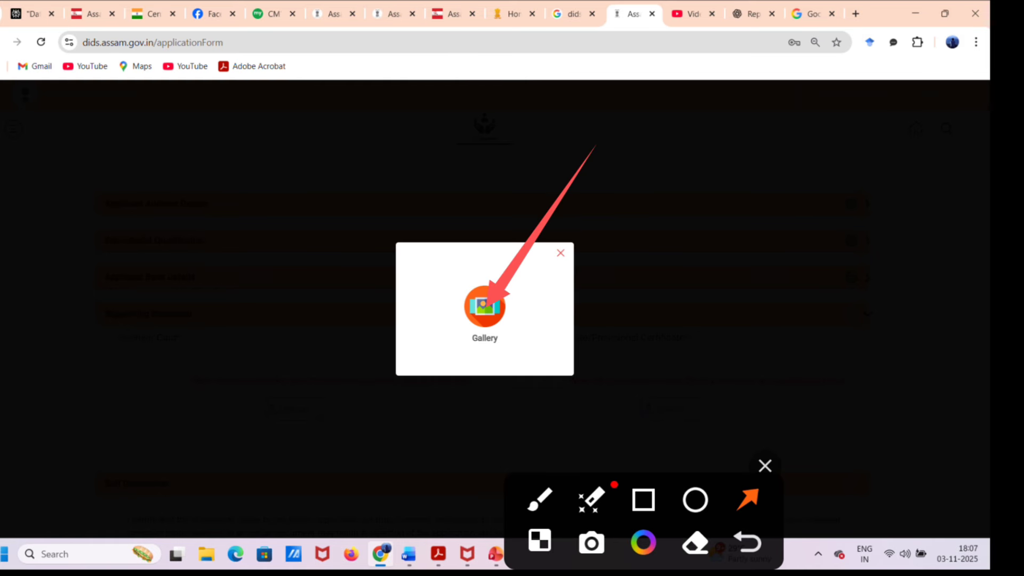
pyautogui.click(765, 466)
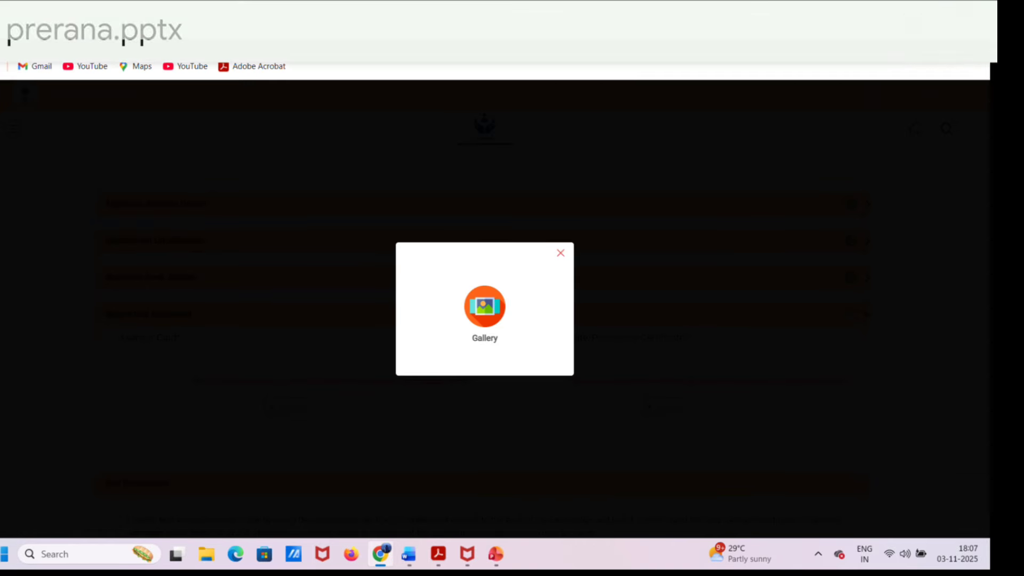
# - Advance to the form with both documents uploaded, point arrows at the two uploaded files and the Self Declaration section, and clear them
pyautogui.press('Right')
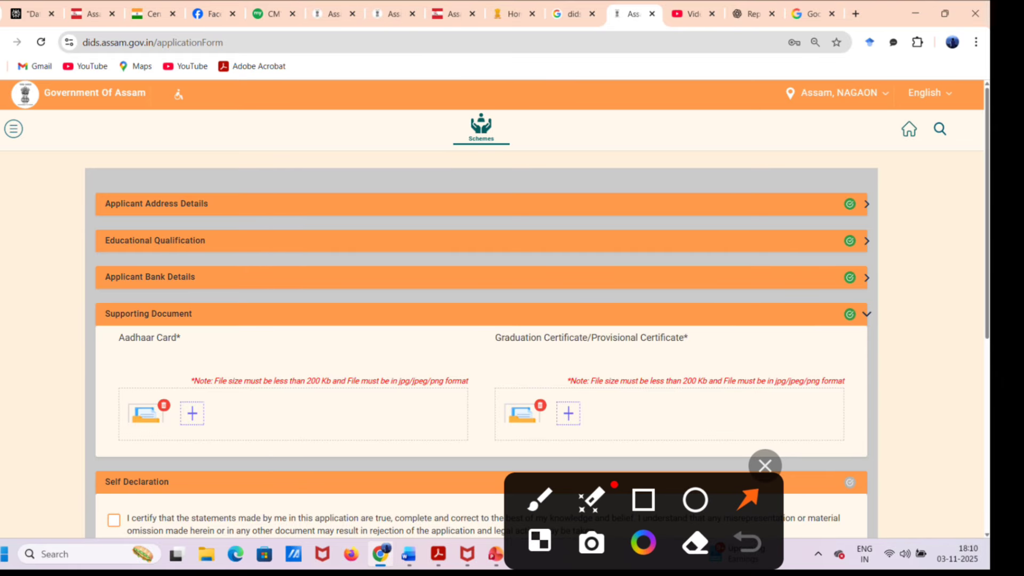
pyautogui.moveTo(218, 278); pyautogui.dragTo(155, 392)
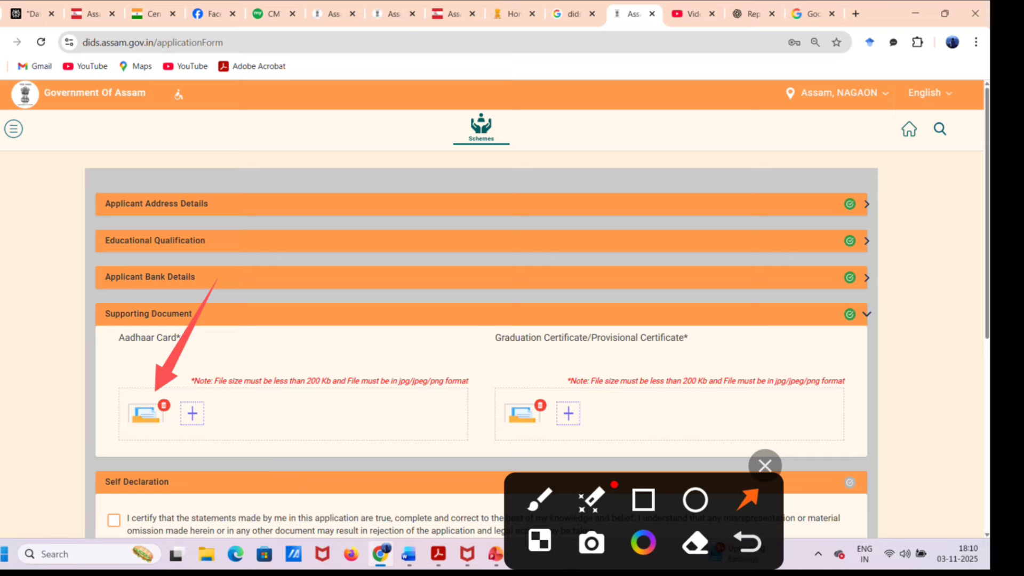
pyautogui.moveTo(577, 264); pyautogui.dragTo(530, 380)
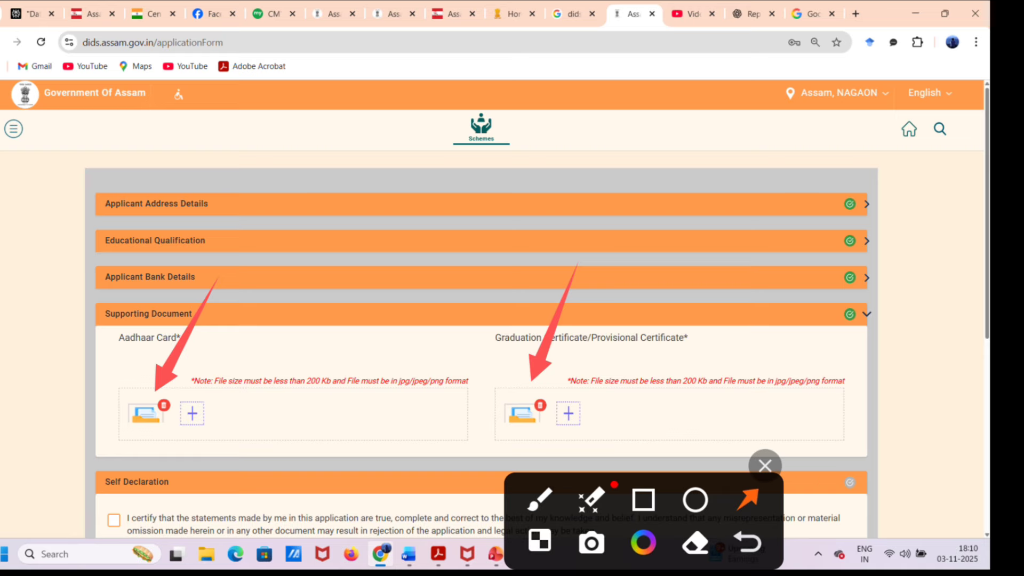
pyautogui.click(764, 466)
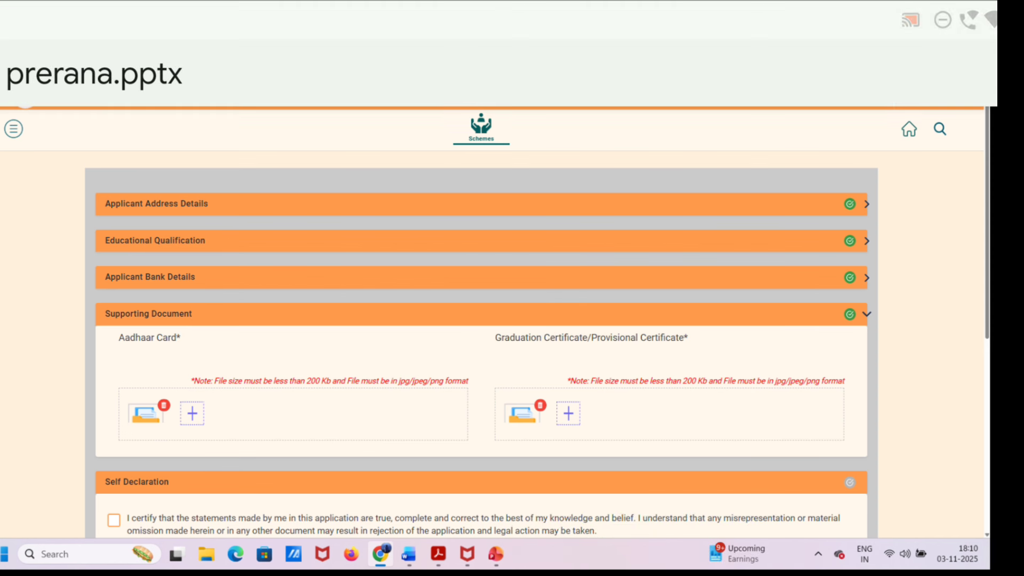
pyautogui.moveTo(924, 318)
pyautogui.mouseDown()
pyautogui.moveTo(863, 411)
pyautogui.moveTo(832, 484)
pyautogui.mouseUp()
pyautogui.click(764, 466)
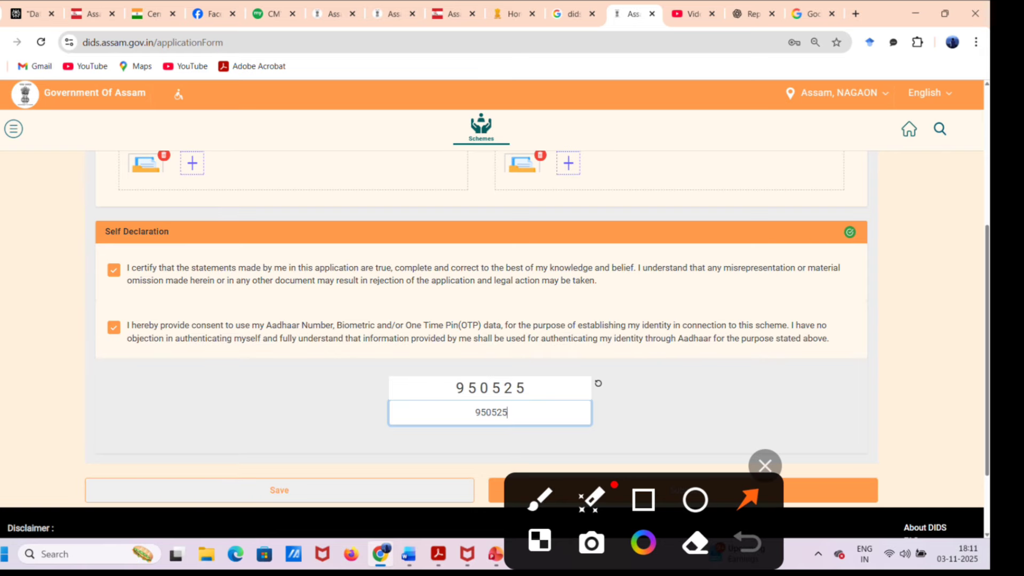
# - Circle both Self Declaration checkboxes, point arrows at the captcha code and the Submit option, and clear the markings
pyautogui.click(696, 499)
pyautogui.moveTo(88, 241); pyautogui.dragTo(163, 316)
pyautogui.moveTo(79, 282); pyautogui.dragTo(163, 367)
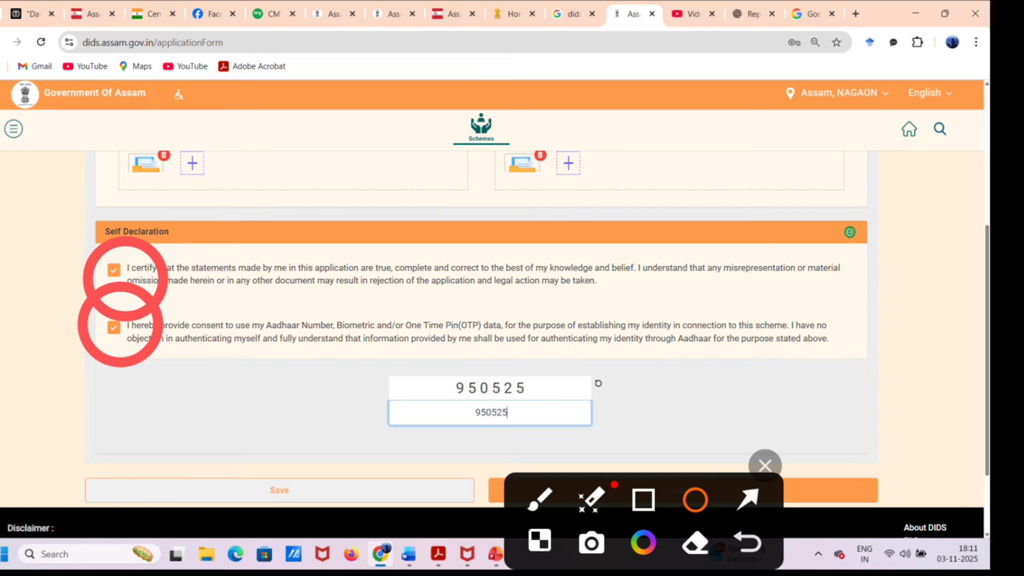
pyautogui.click(747, 500)
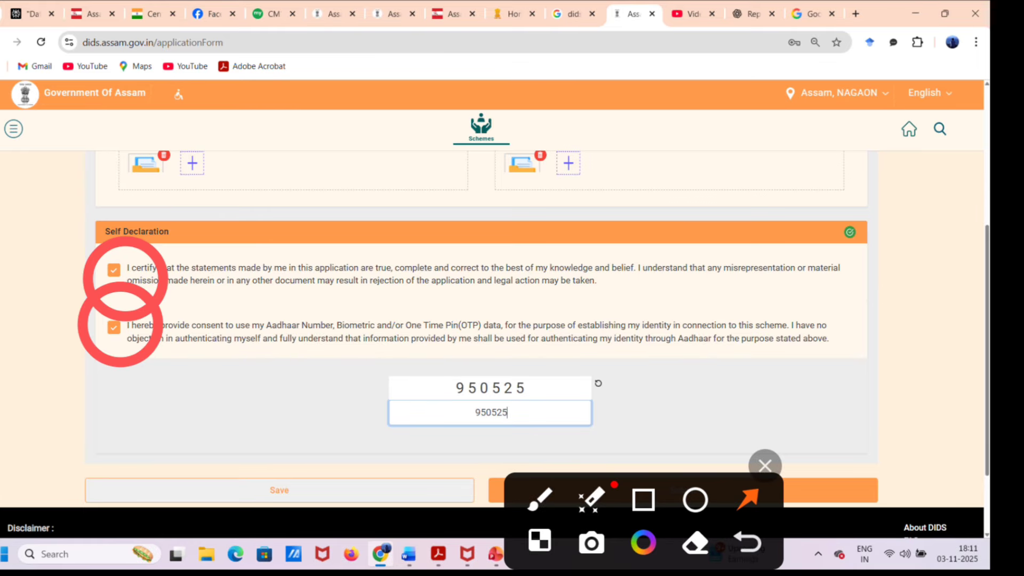
pyautogui.moveTo(688, 273); pyautogui.dragTo(542, 373)
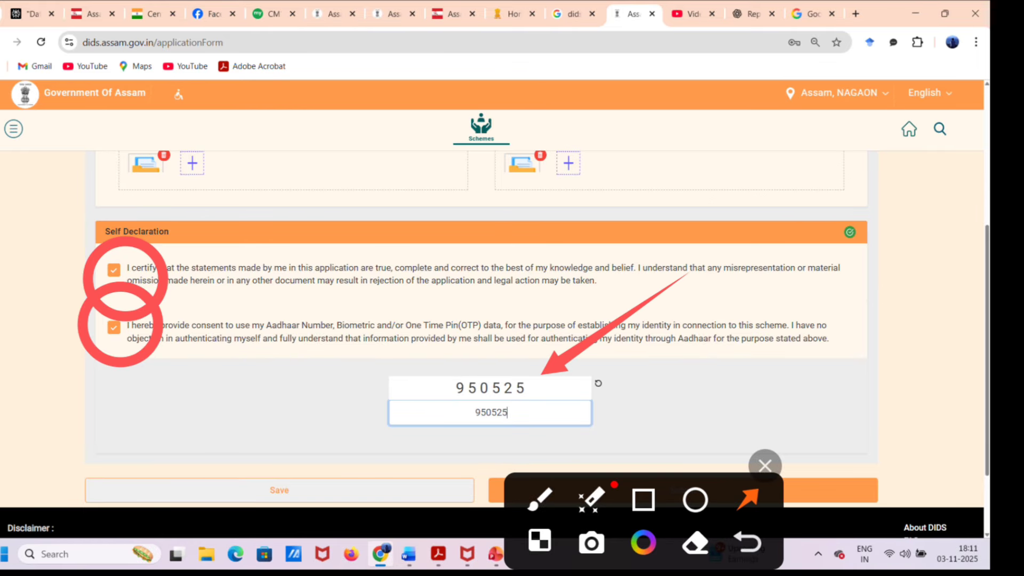
pyautogui.click(765, 465)
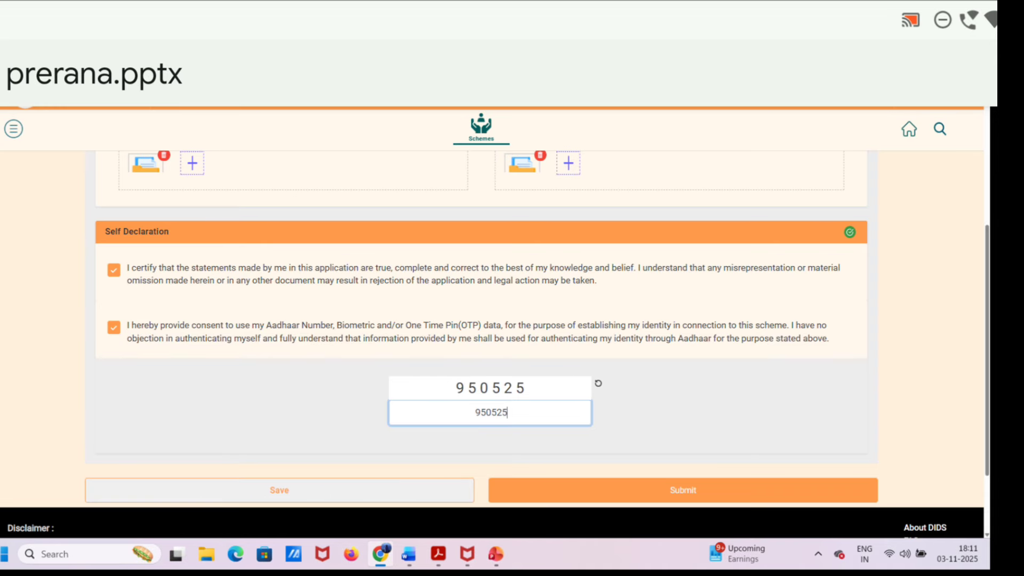
pyautogui.moveTo(907, 303); pyautogui.dragTo(829, 483)
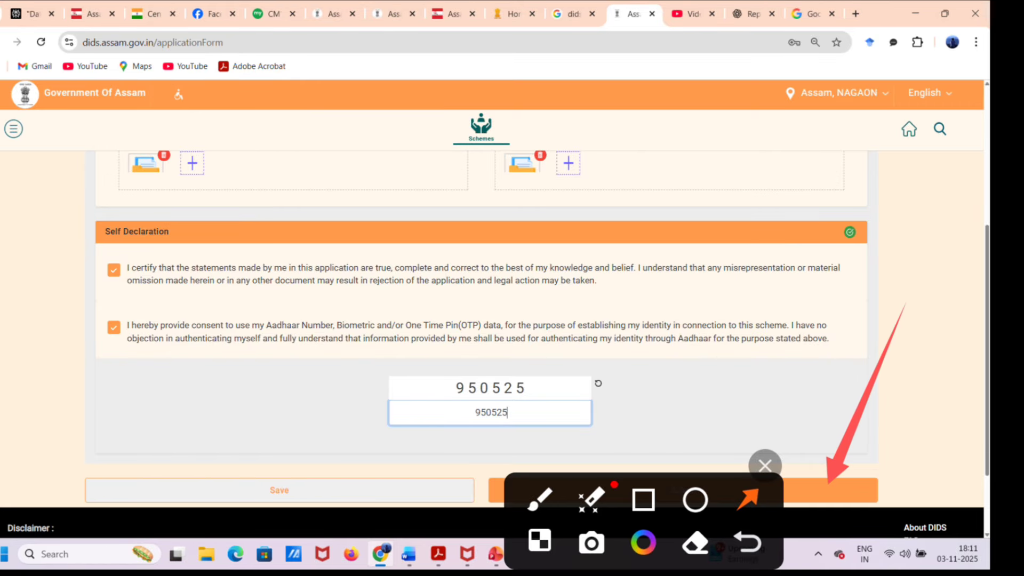
pyautogui.click(765, 466)
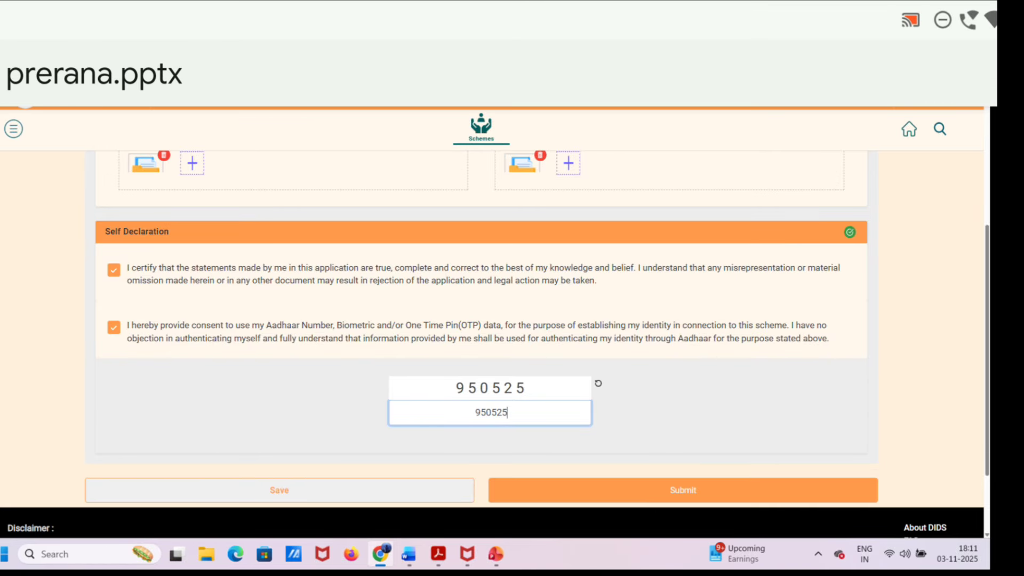